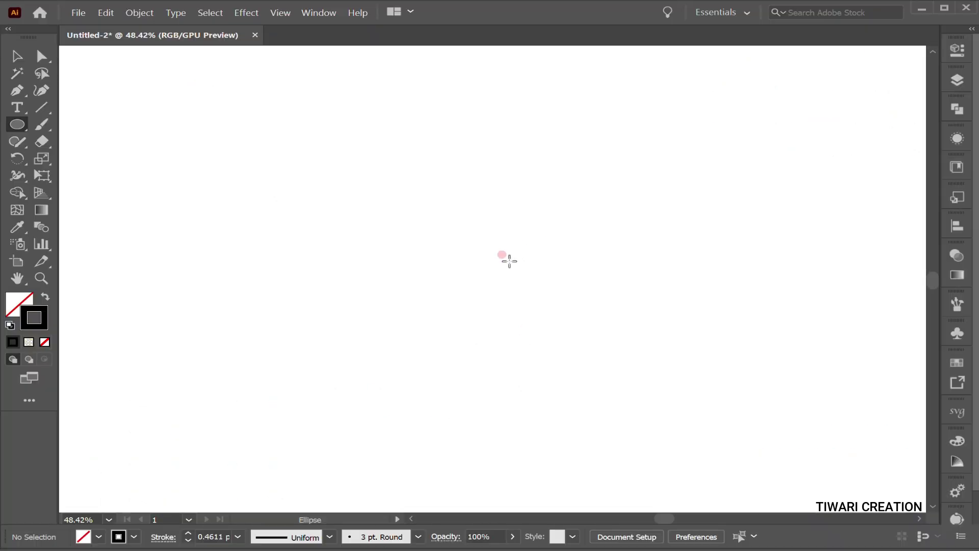
Draw a centred circle and delete its right anchor to leave an open left half-arc
{"action": "left_click_drag", "start_coordinate": [513, 256], "coordinate": [575, 335]}
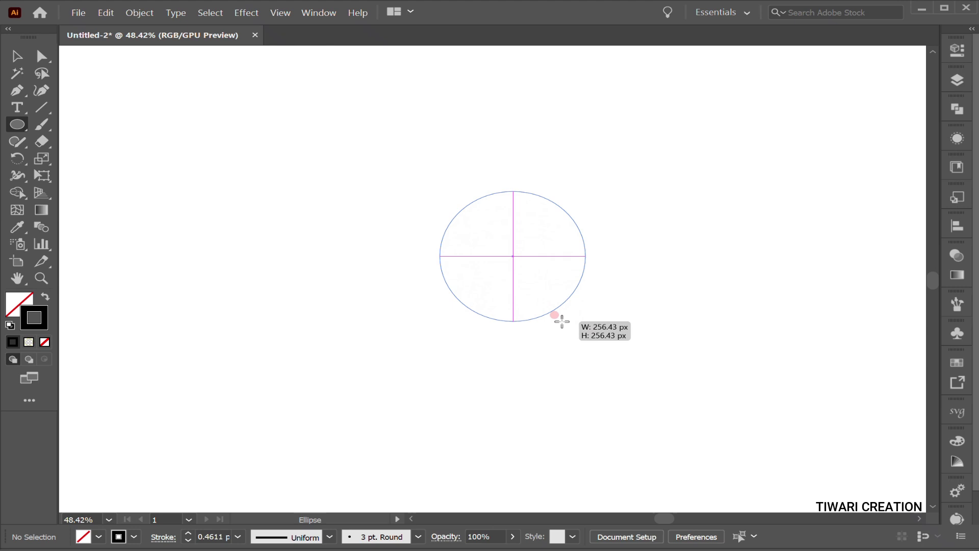
{"action": "key", "text": "v"}
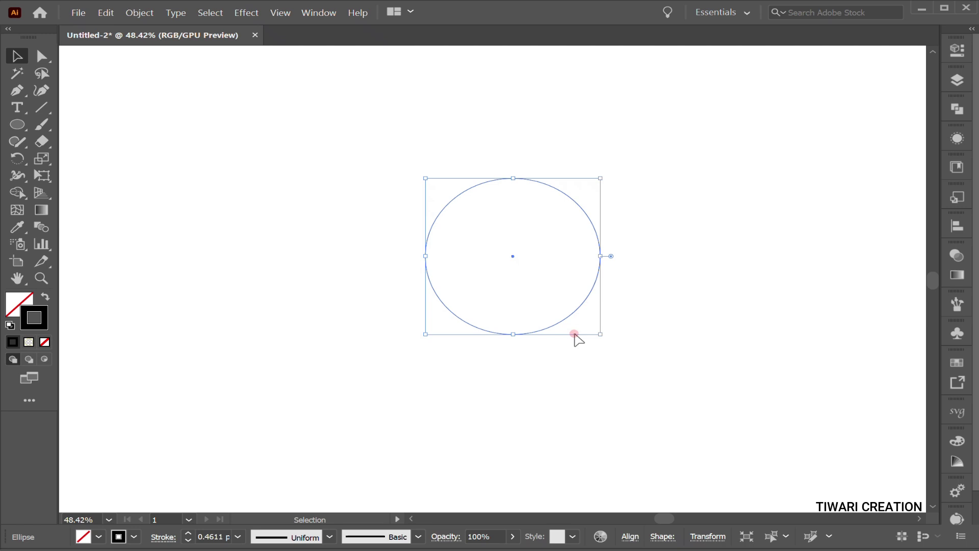
{"action": "key", "text": "a"}
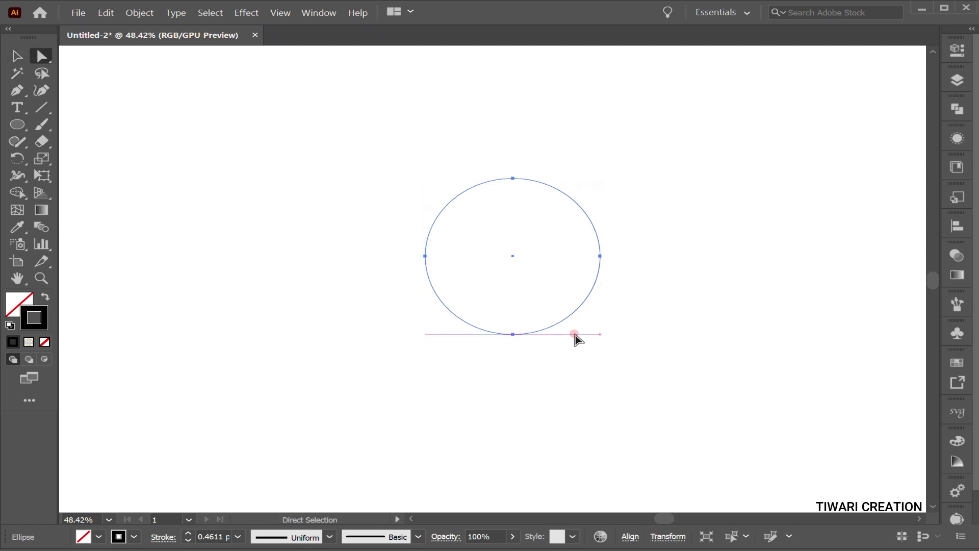
{"action": "left_click", "coordinate": [600, 256]}
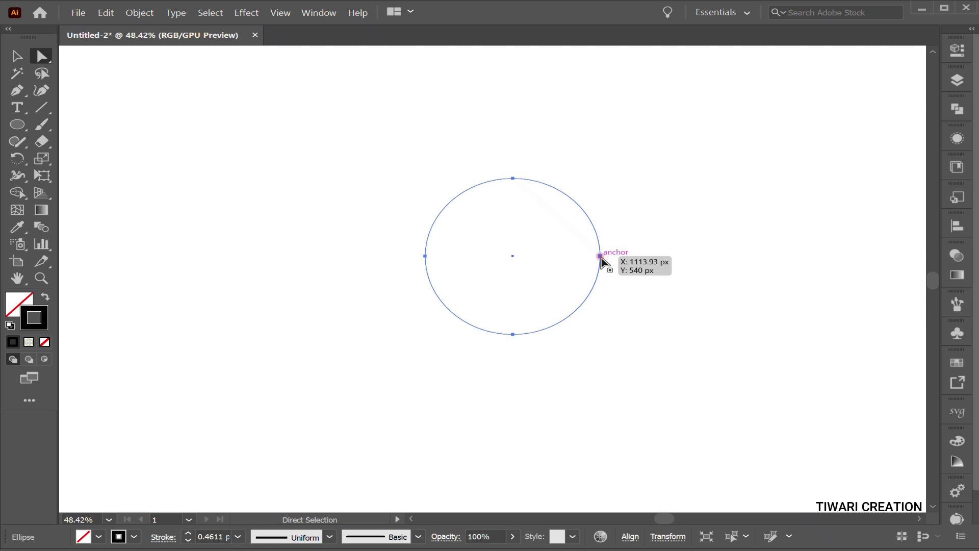
{"action": "left_click", "coordinate": [600, 256]}
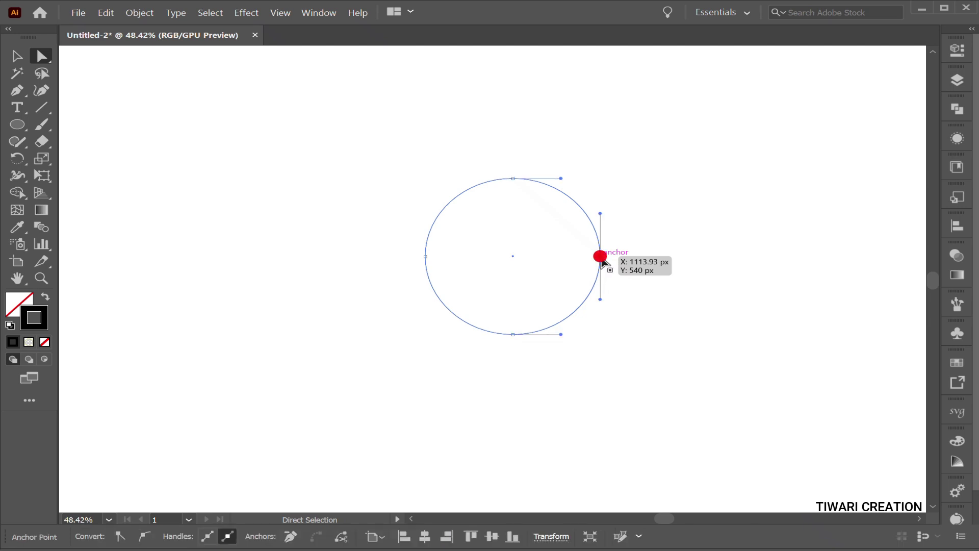
{"action": "key", "text": "Delete"}
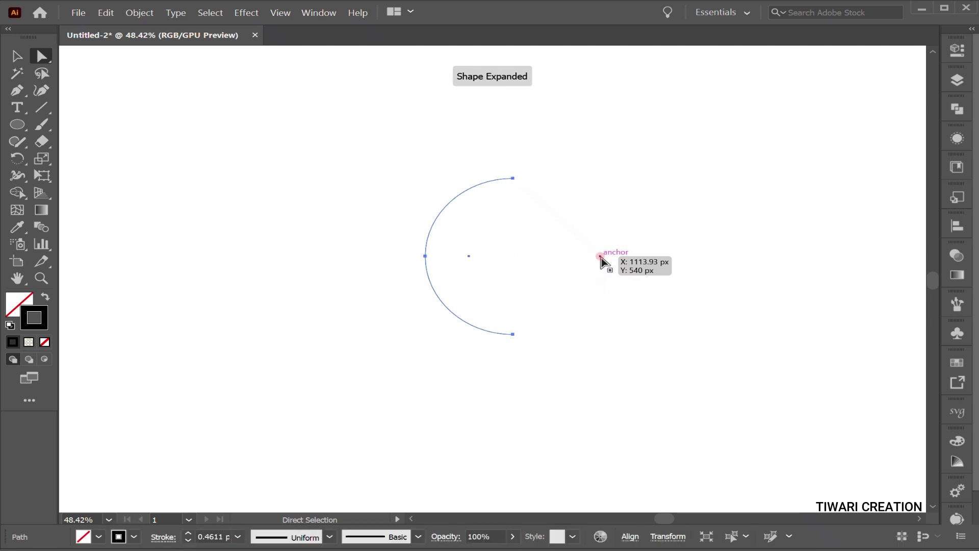
Adjust the half-arc's top and bottom anchor handles, pulling the bottom handle inward
{"action": "key", "text": "v"}
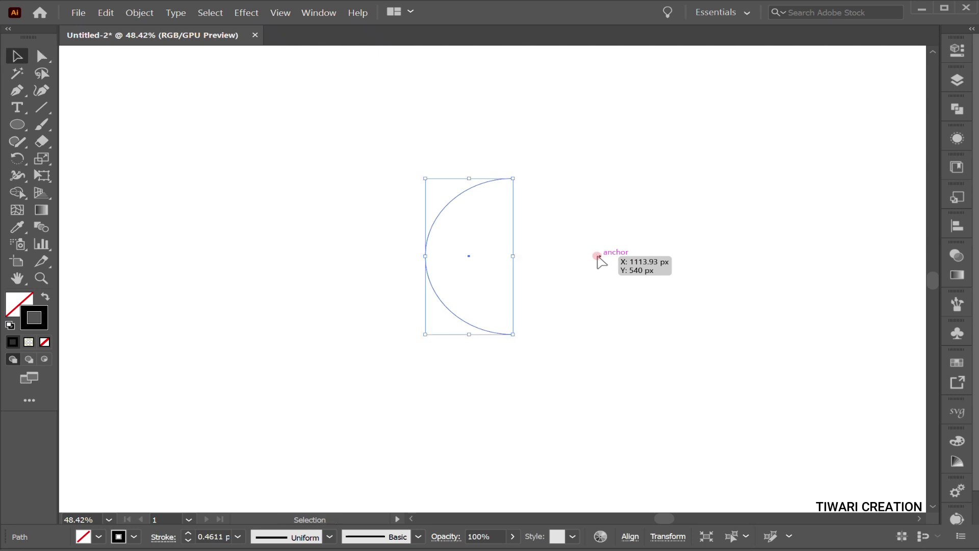
{"action": "key", "text": "a"}
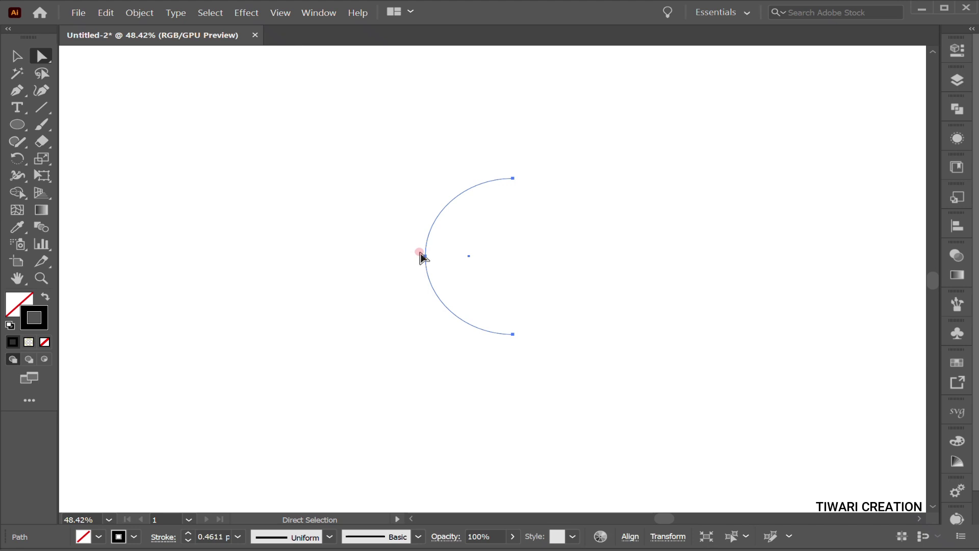
{"action": "left_click", "coordinate": [513, 178]}
{"action": "left_click", "coordinate": [513, 179]}
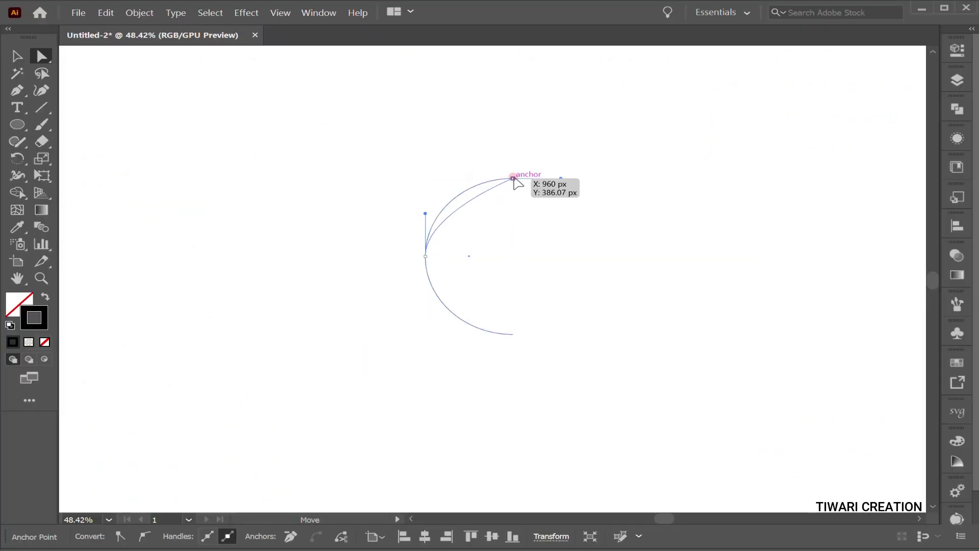
{"action": "left_click_drag", "start_coordinate": [513, 180], "coordinate": [513, 179]}
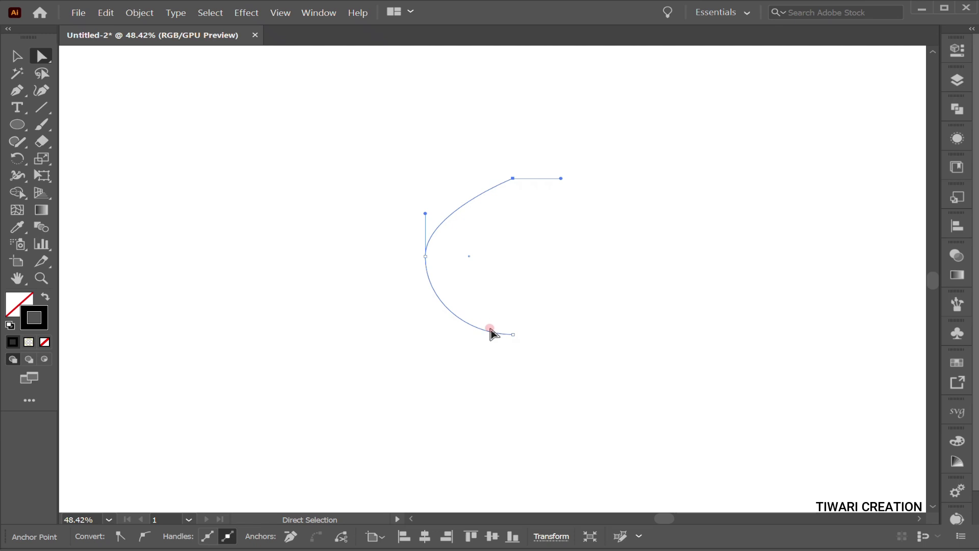
{"action": "left_click", "coordinate": [513, 334]}
{"action": "left_click", "coordinate": [513, 335]}
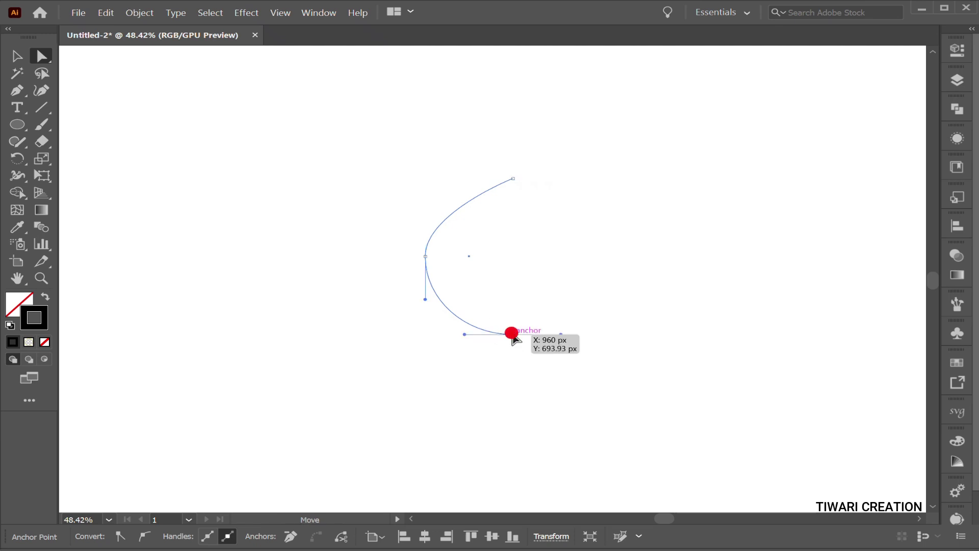
{"action": "left_click_drag", "start_coordinate": [464, 335], "coordinate": [511, 335]}
Move the middle anchor about 77 px right to flatten the arc into a narrow curve
{"action": "left_click", "coordinate": [425, 256]}
{"action": "left_click_drag", "start_coordinate": [425, 256], "coordinate": [469, 255]}
{"action": "key", "text": "v"}
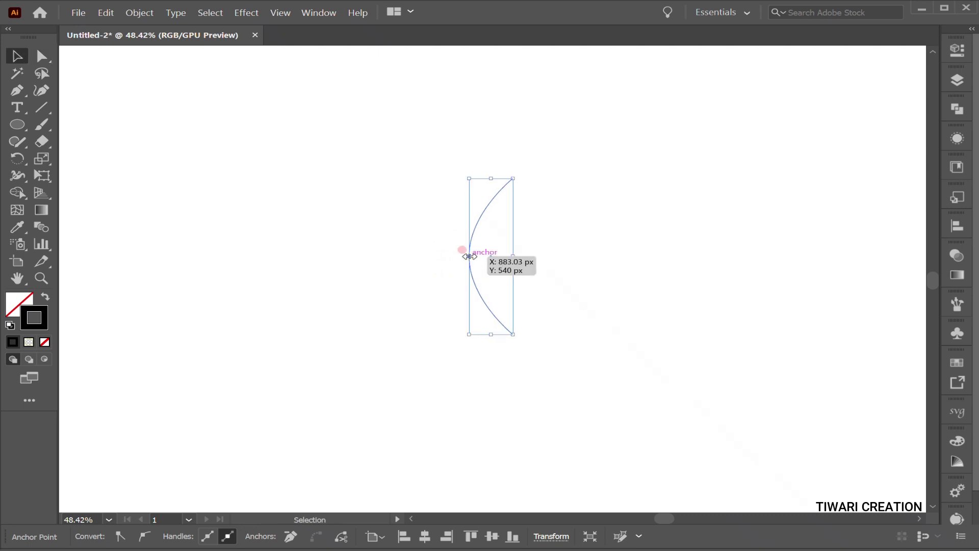
{"action": "left_click_drag", "start_coordinate": [380, 245], "coordinate": [607, 360]}
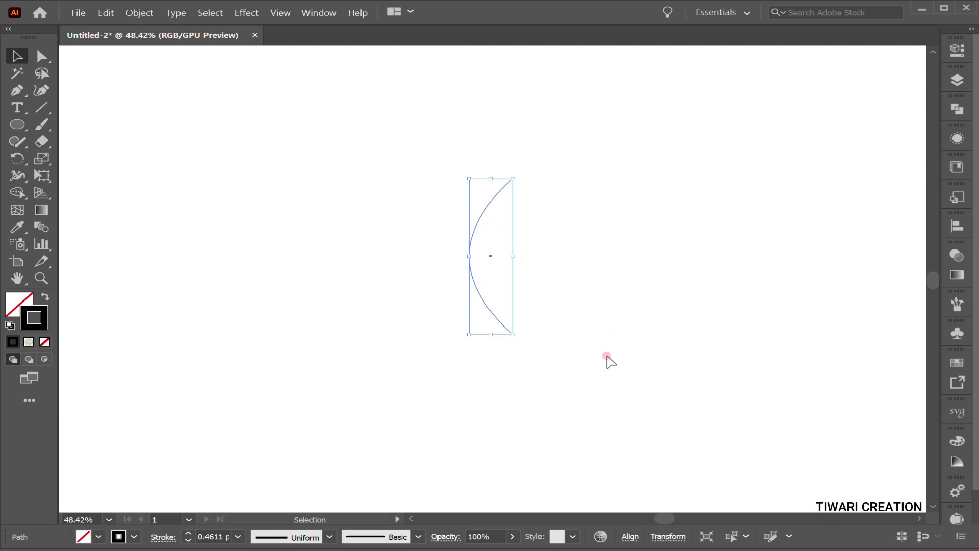
Duplicate the curve about 420 px to the left and fill the copy with white
{"action": "left_click", "coordinate": [20, 301]}
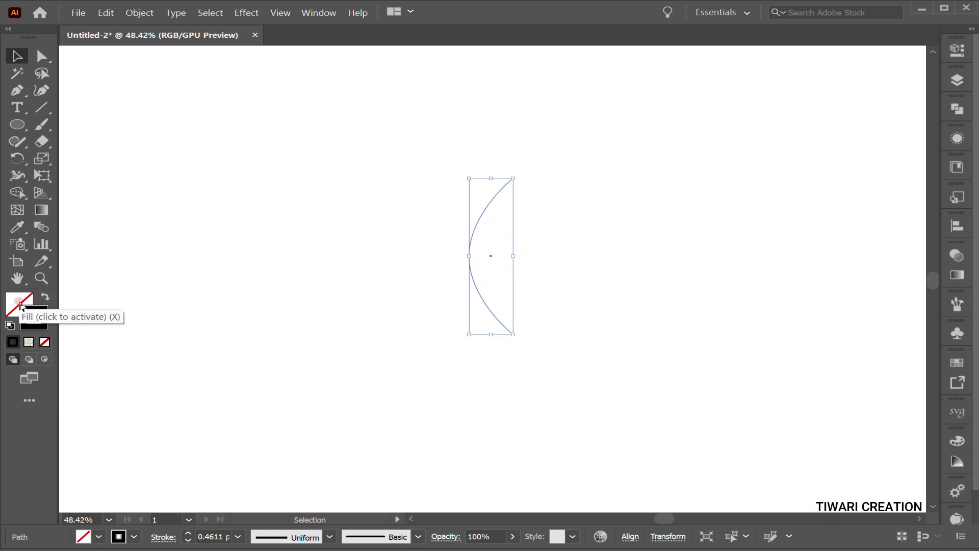
{"action": "key", "text": "x"}
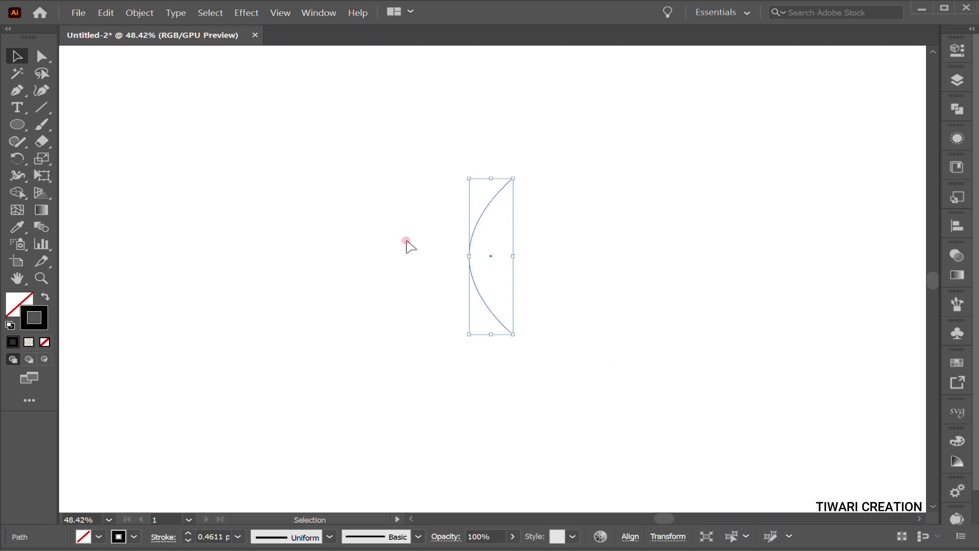
{"action": "mouse_move", "coordinate": [406, 237]}
{"action": "left_mouse_down"}
{"action": "mouse_move", "coordinate": [555, 301]}
{"action": "mouse_move", "coordinate": [245, 326]}
{"action": "left_mouse_up"}
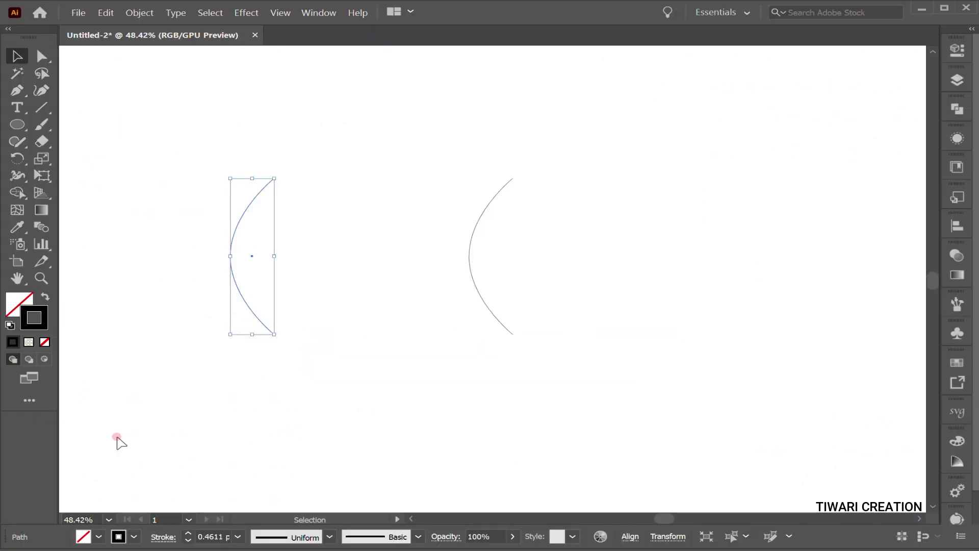
{"action": "left_click", "coordinate": [99, 536]}
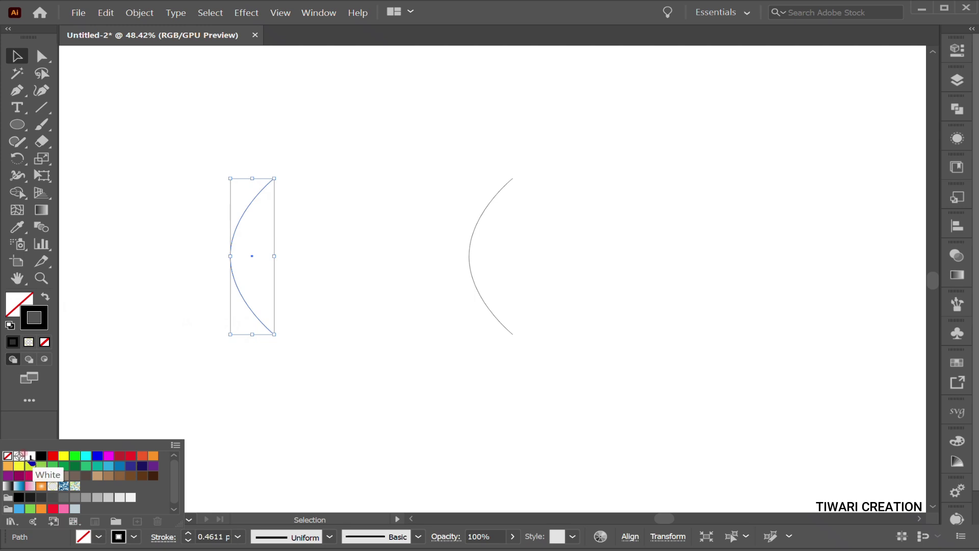
{"action": "left_click", "coordinate": [30, 456]}
{"action": "left_click", "coordinate": [105, 366]}
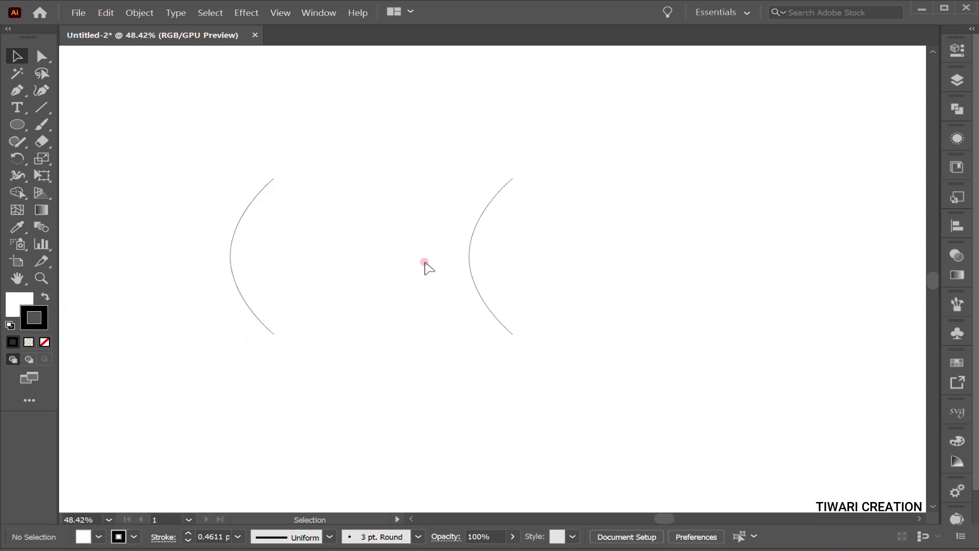
{"action": "left_click", "coordinate": [469, 275]}
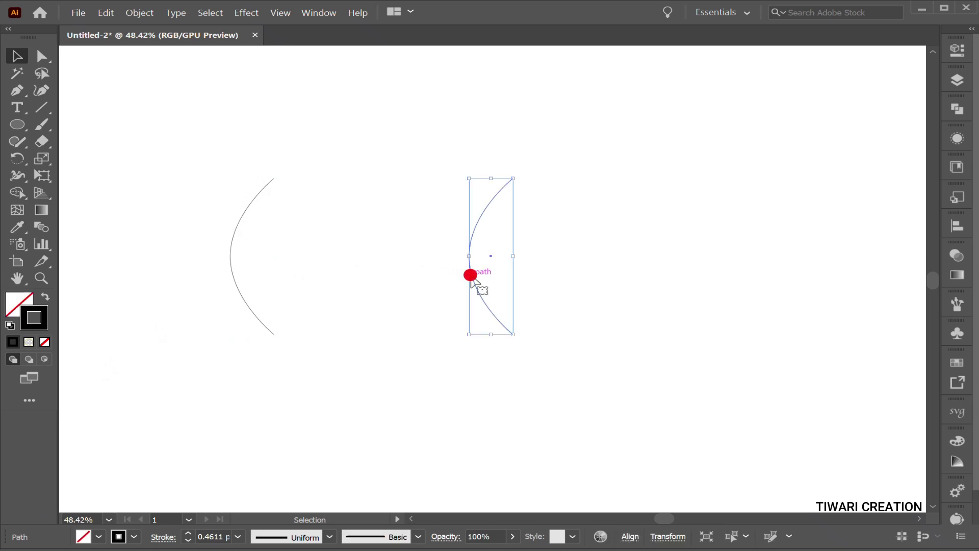
Reflect a copy of the right curve vertically around its top anchor into a pointed leaf
{"action": "left_click_drag", "start_coordinate": [17, 159], "coordinate": [68, 171]}
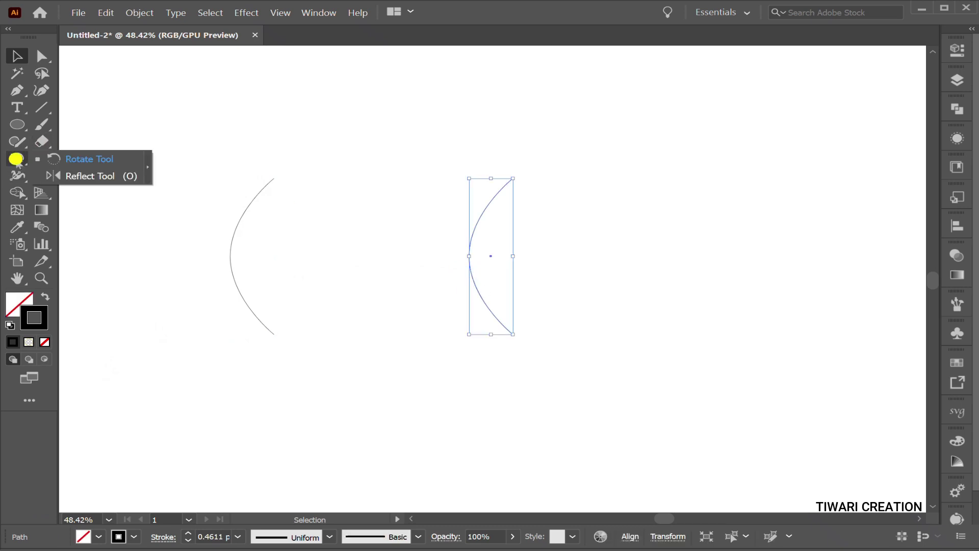
{"action": "left_click", "coordinate": [88, 175]}
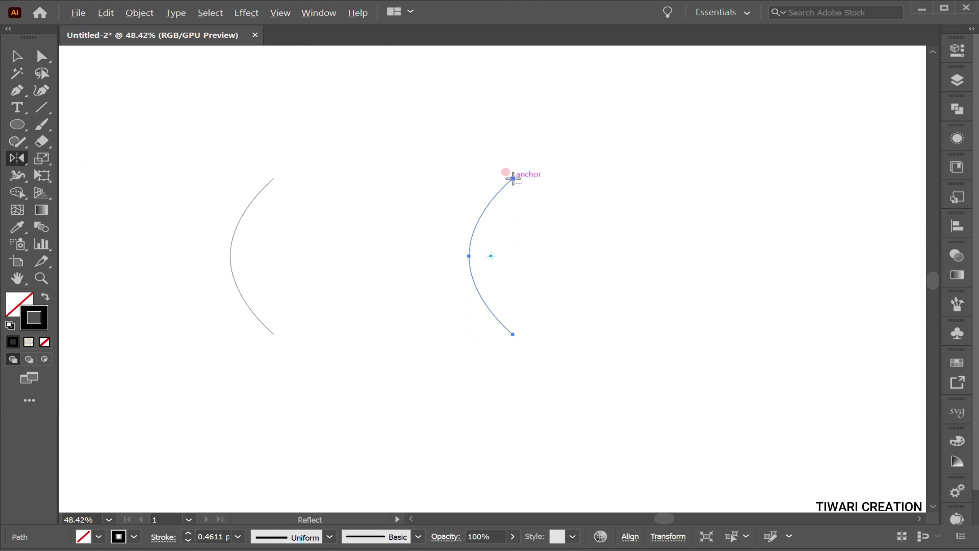
{"action": "left_click", "coordinate": [512, 178], "text": "alt"}
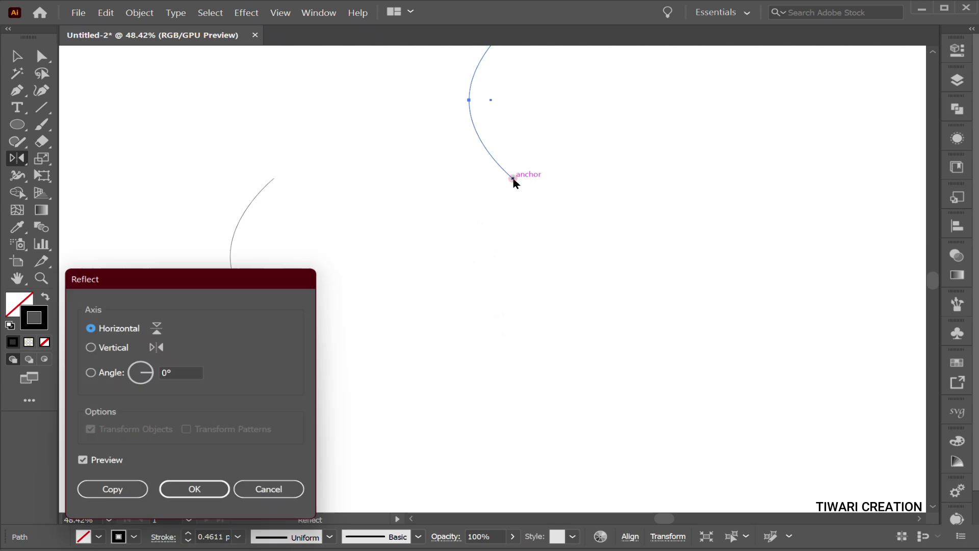
{"action": "left_click", "coordinate": [88, 347]}
{"action": "left_click", "coordinate": [112, 493]}
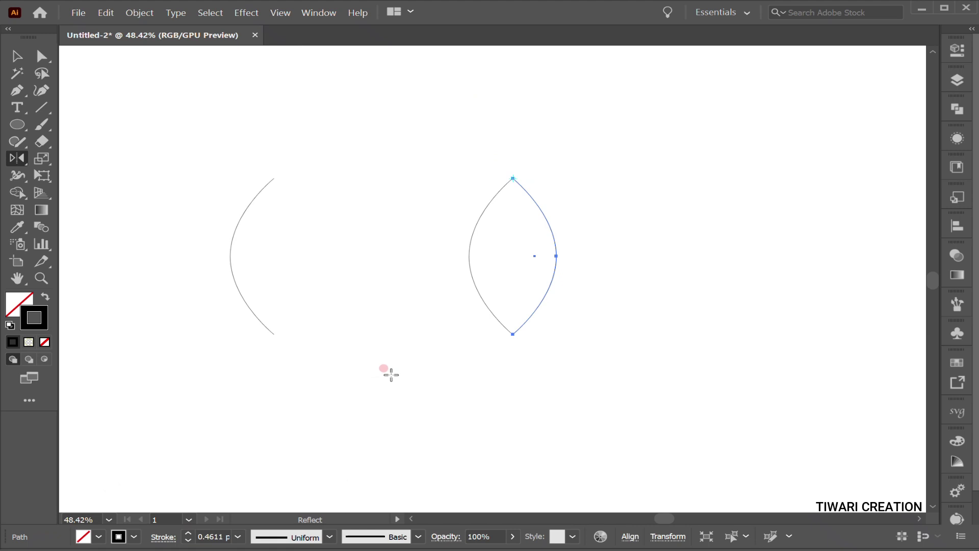
{"action": "key", "text": "v"}
{"action": "left_click_drag", "start_coordinate": [433, 247], "coordinate": [645, 346]}
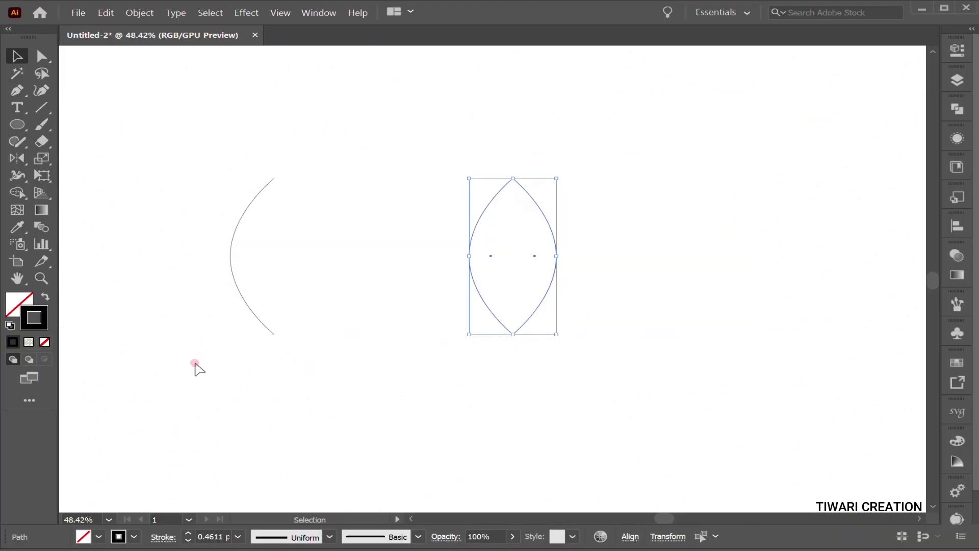
{"action": "left_click", "coordinate": [196, 368]}
Reflect the left curve vertically around its top anchor into a second leaf with 0 pt stroke
{"action": "left_click_drag", "start_coordinate": [179, 273], "coordinate": [363, 373]}
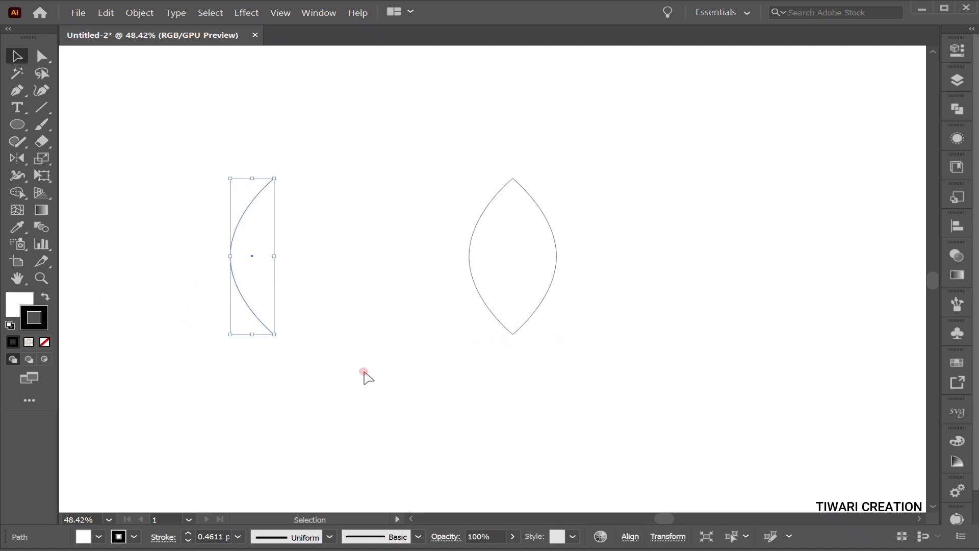
{"action": "left_click", "coordinate": [17, 158]}
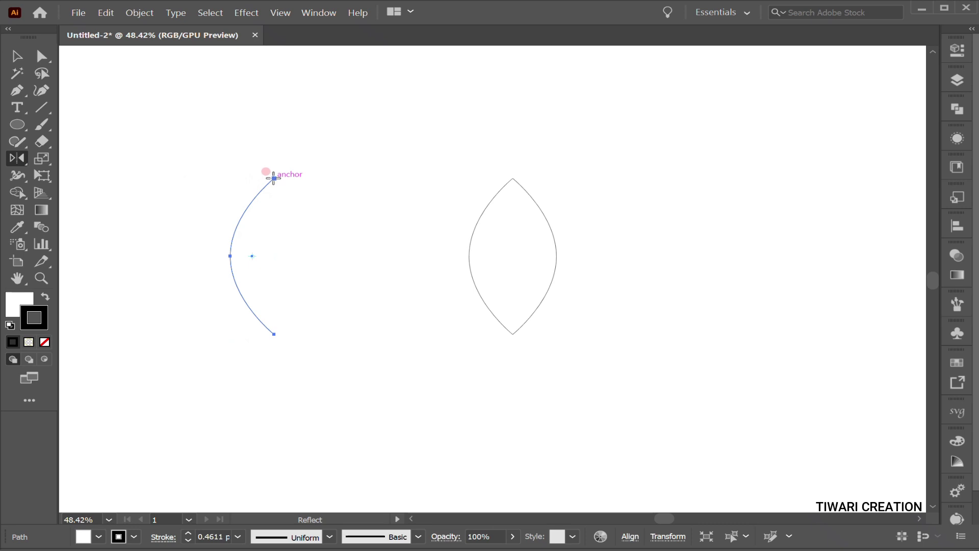
{"action": "left_click", "coordinate": [274, 178], "text": "alt"}
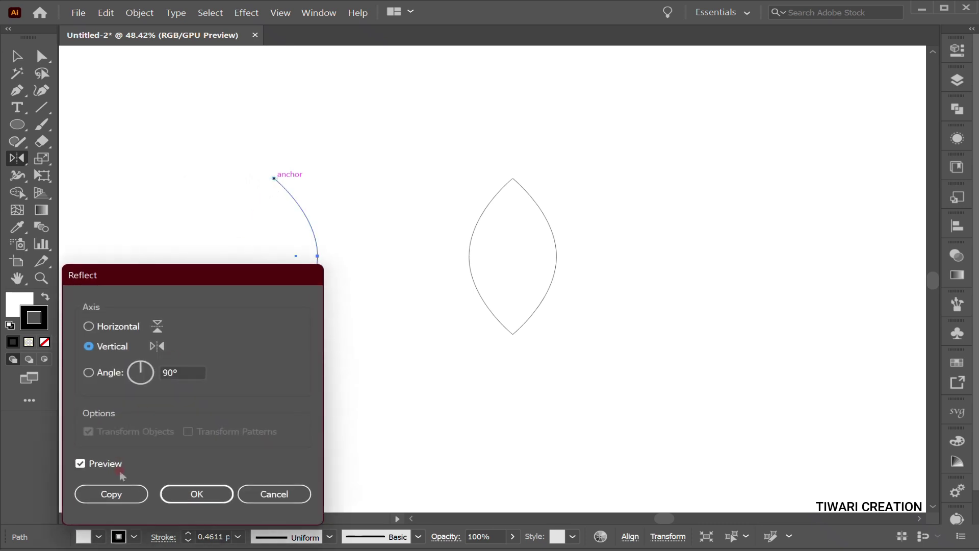
{"action": "left_click", "coordinate": [113, 494]}
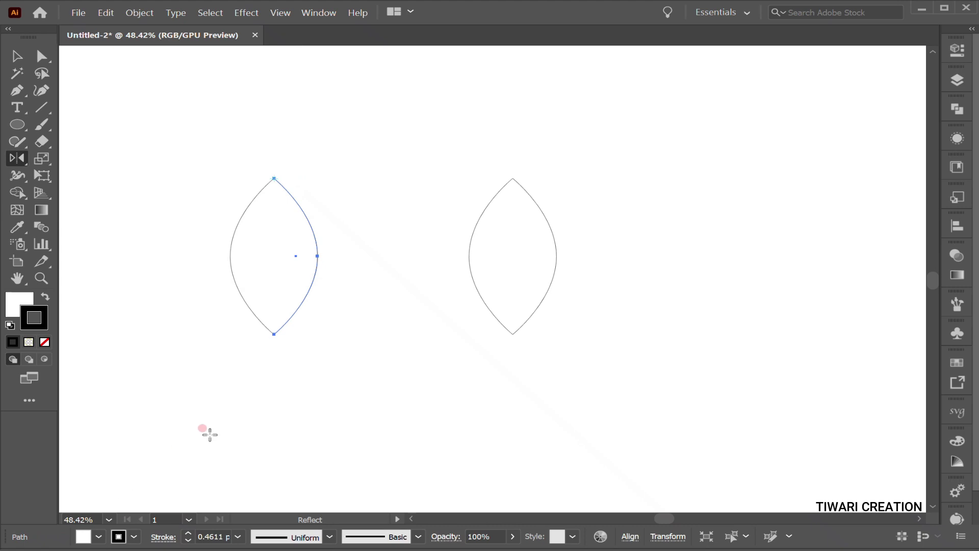
{"action": "key", "text": "v"}
{"action": "left_click_drag", "start_coordinate": [185, 286], "coordinate": [393, 369]}
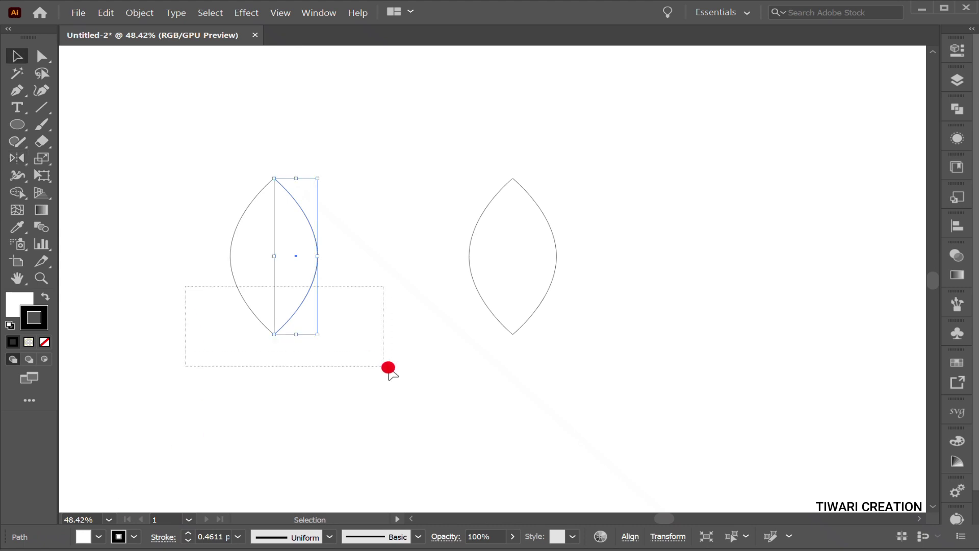
{"action": "left_click", "coordinate": [188, 542]}
Unite the left leaf's two halves into one shape with the Shape Builder tool
{"action": "left_click", "coordinate": [203, 429]}
{"action": "left_click_drag", "start_coordinate": [163, 264], "coordinate": [345, 349]}
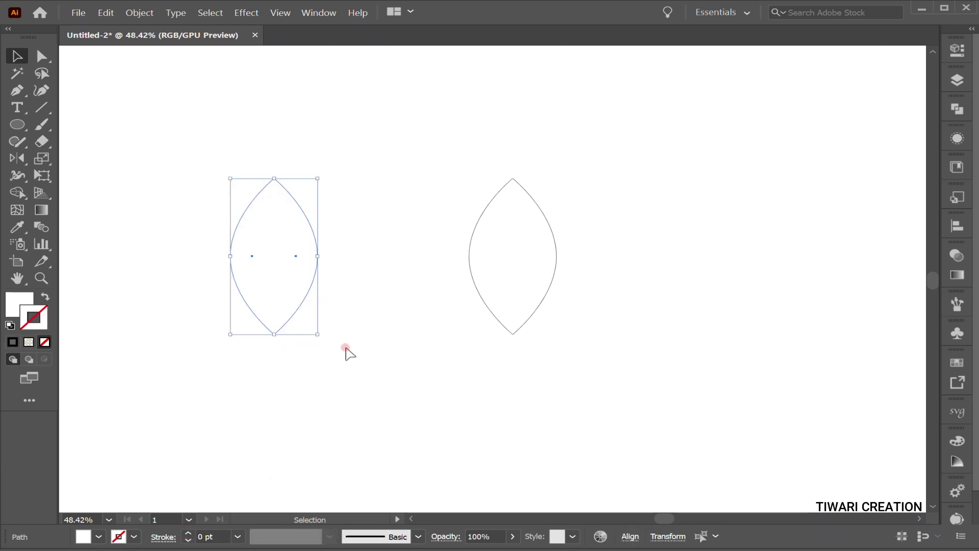
{"action": "key", "text": "shift+m"}
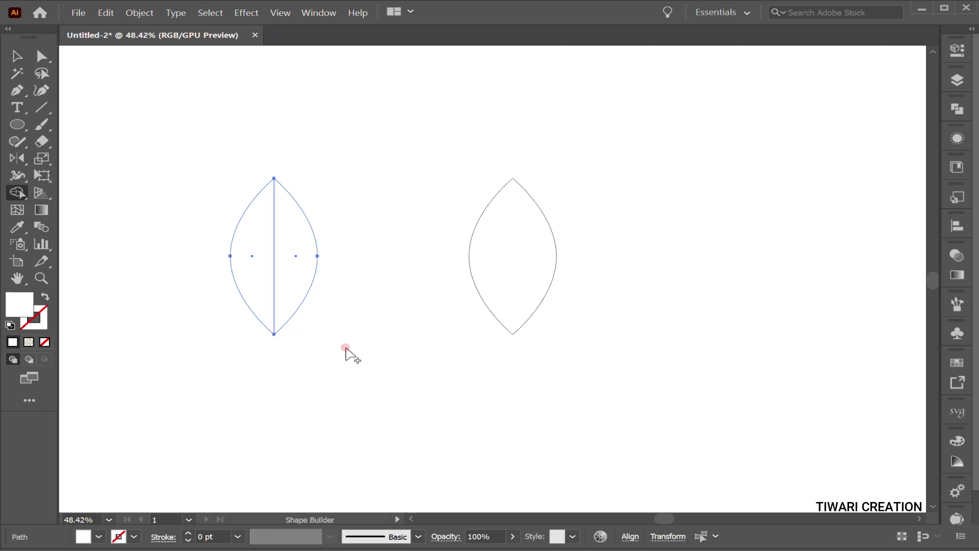
{"action": "left_click_drag", "start_coordinate": [292, 263], "coordinate": [258, 262]}
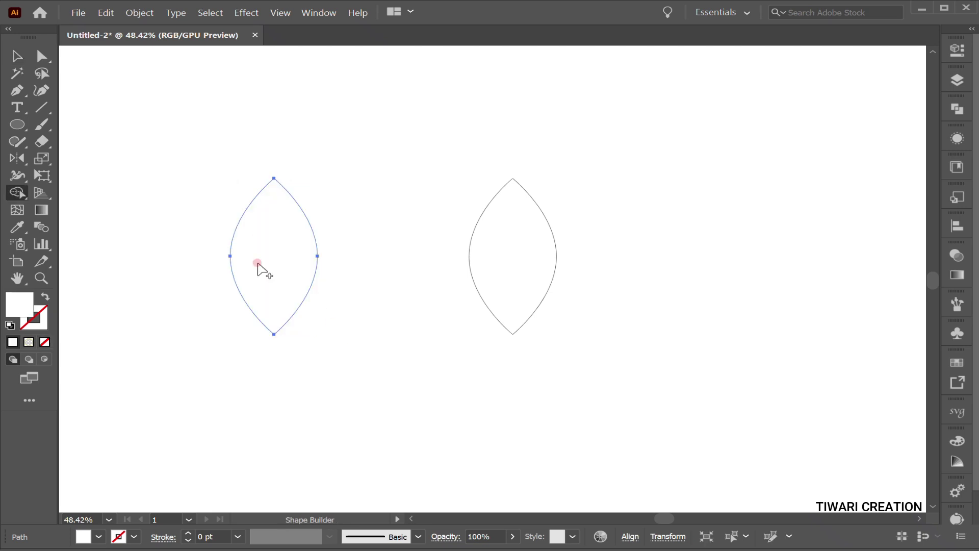
Give the merged left leaf a black 0.25 pt stroke
{"action": "key", "text": "v"}
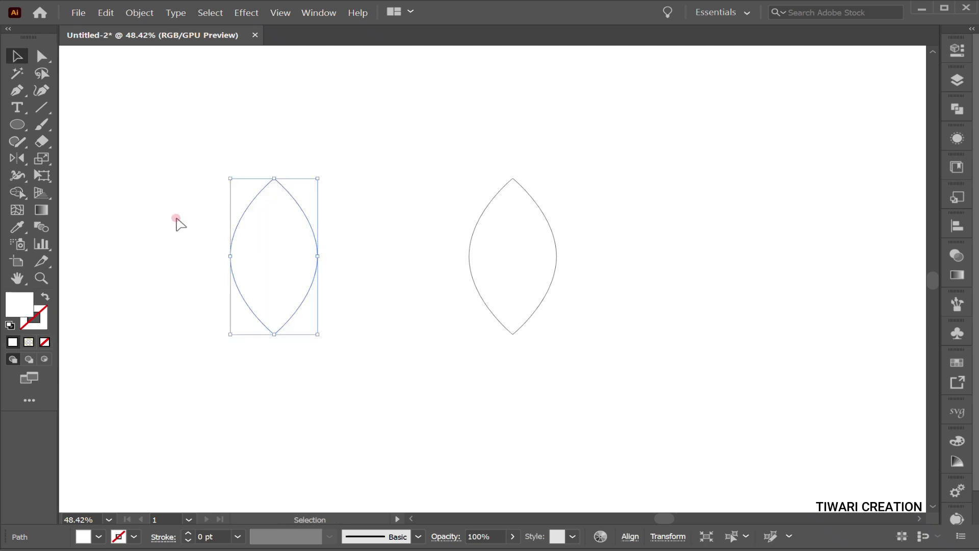
{"action": "left_click", "coordinate": [176, 219]}
{"action": "left_click_drag", "start_coordinate": [177, 218], "coordinate": [356, 308]}
{"action": "key", "text": "ctrl"}
{"action": "left_click", "coordinate": [188, 532]}
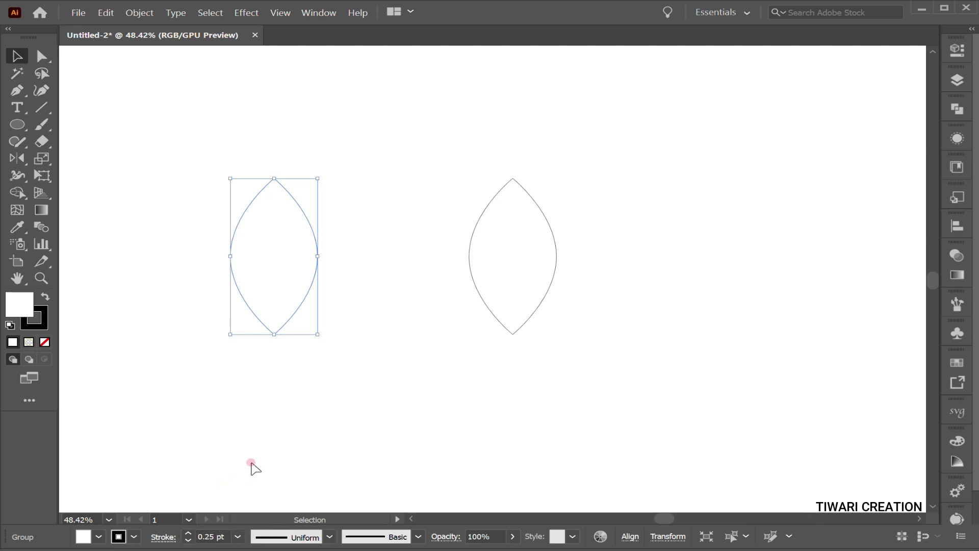
{"action": "left_click", "coordinate": [252, 463]}
Set the right leaf's stroke weight to 1 pt
{"action": "left_click_drag", "start_coordinate": [692, 221], "coordinate": [410, 319]}
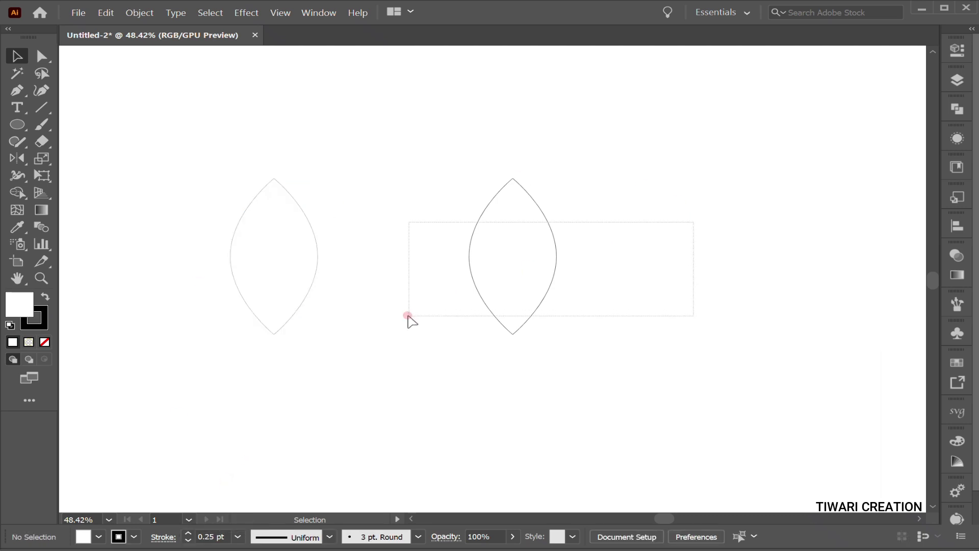
{"action": "left_click", "coordinate": [189, 534]}
{"action": "left_click", "coordinate": [189, 534]}
{"action": "left_click", "coordinate": [189, 541]}
{"action": "left_click", "coordinate": [303, 416]}
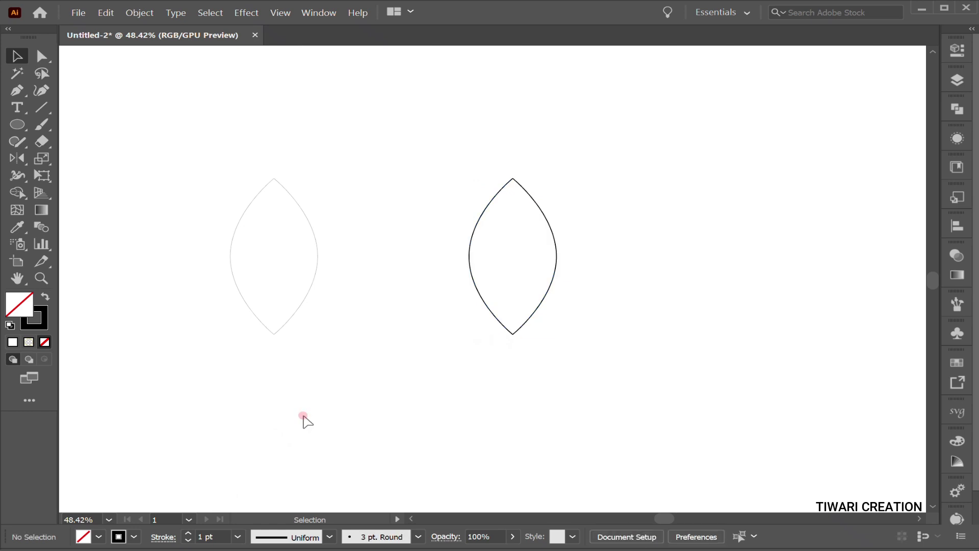
Blend the right leaf and its centre line with 24 specified steps
{"action": "left_click_drag", "start_coordinate": [617, 273], "coordinate": [447, 292]}
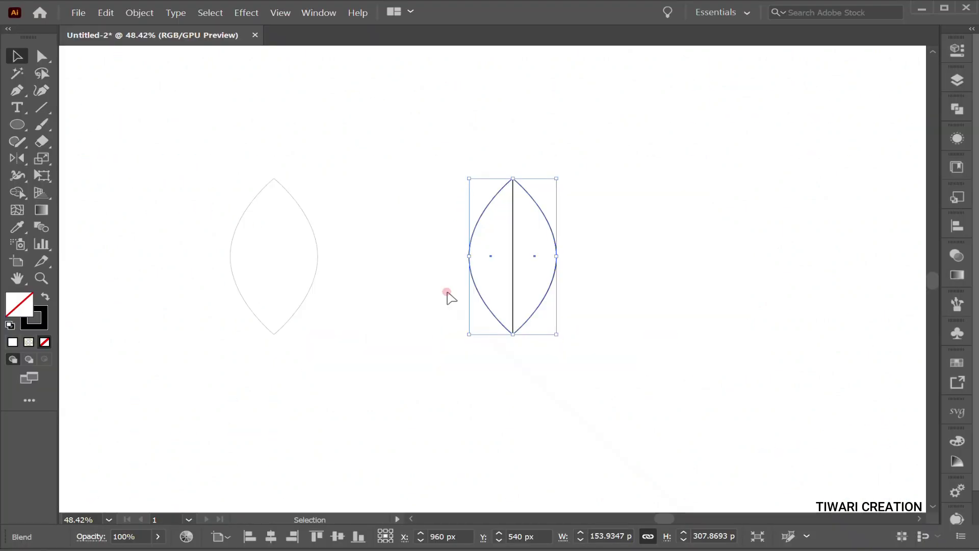
{"action": "left_click", "coordinate": [43, 224]}
{"action": "double_click", "coordinate": [44, 224]}
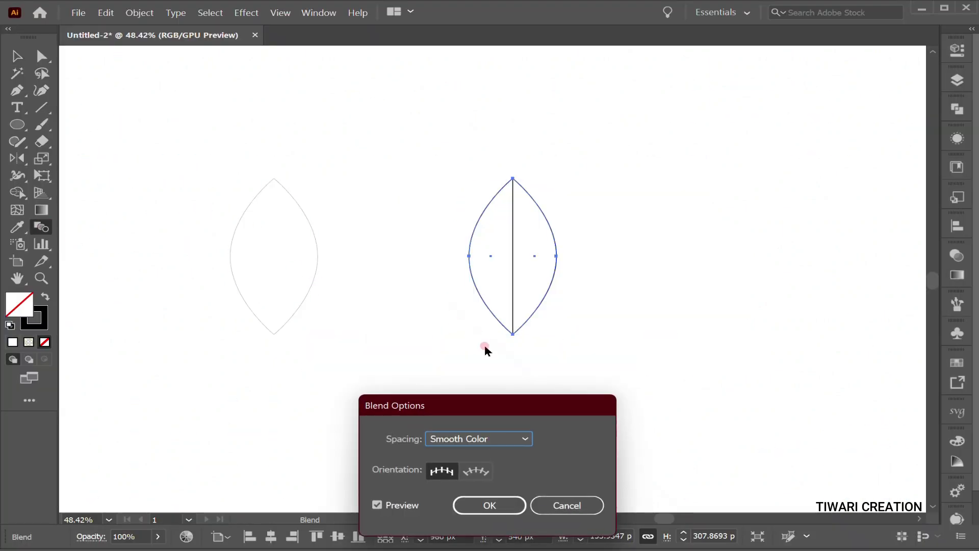
{"action": "left_click", "coordinate": [448, 440]}
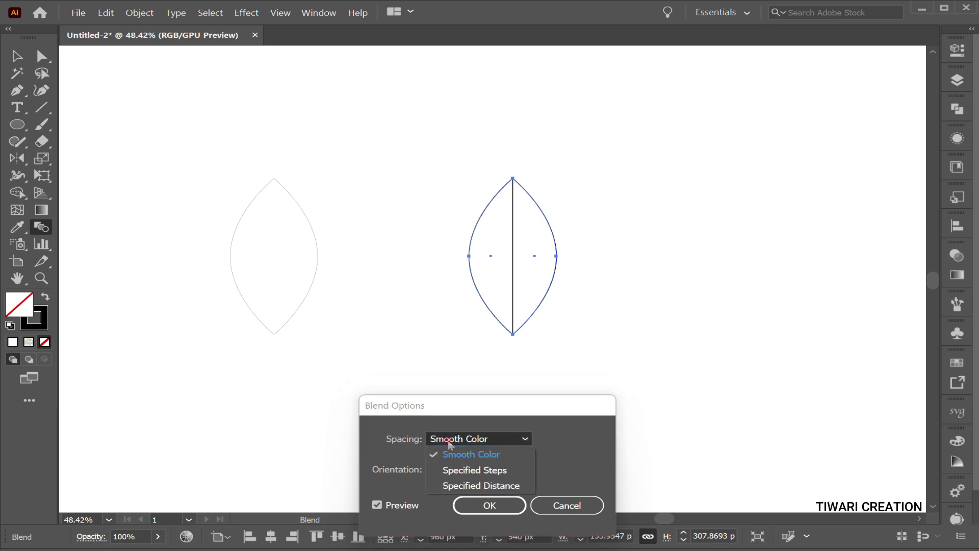
{"action": "left_click", "coordinate": [488, 470]}
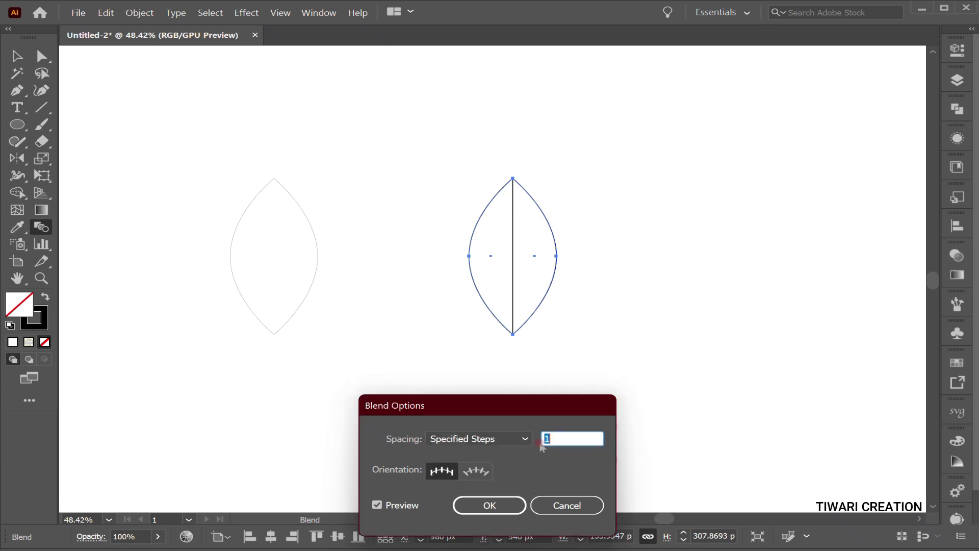
{"action": "scroll", "coordinate": [560, 435], "scroll_direction": "up", "scroll_amount": 8}
{"action": "scroll", "coordinate": [559, 435], "scroll_direction": "up", "scroll_amount": 9}
{"action": "scroll", "coordinate": [560, 435], "scroll_direction": "up", "scroll_amount": 5}
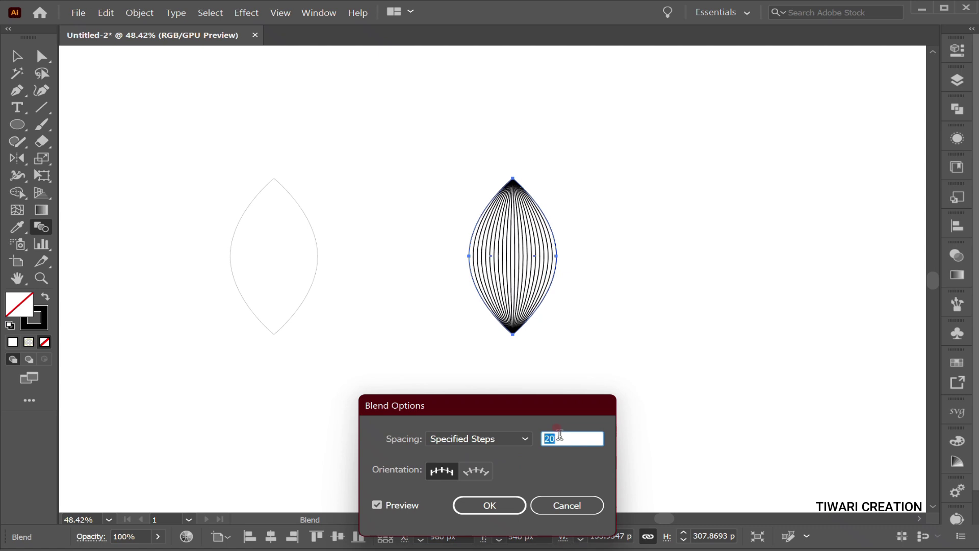
{"action": "scroll", "coordinate": [559, 435], "scroll_direction": "up", "scroll_amount": 1}
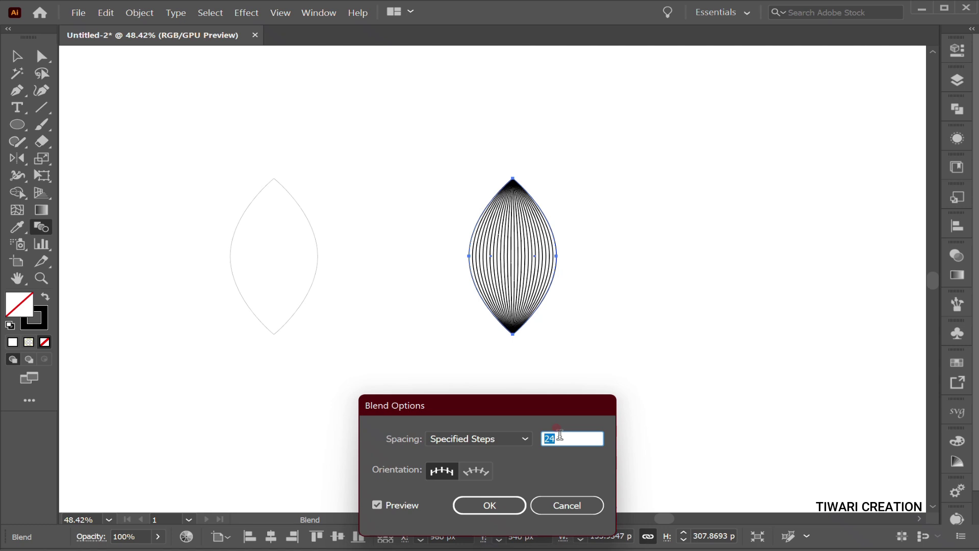
{"action": "left_click", "coordinate": [488, 505]}
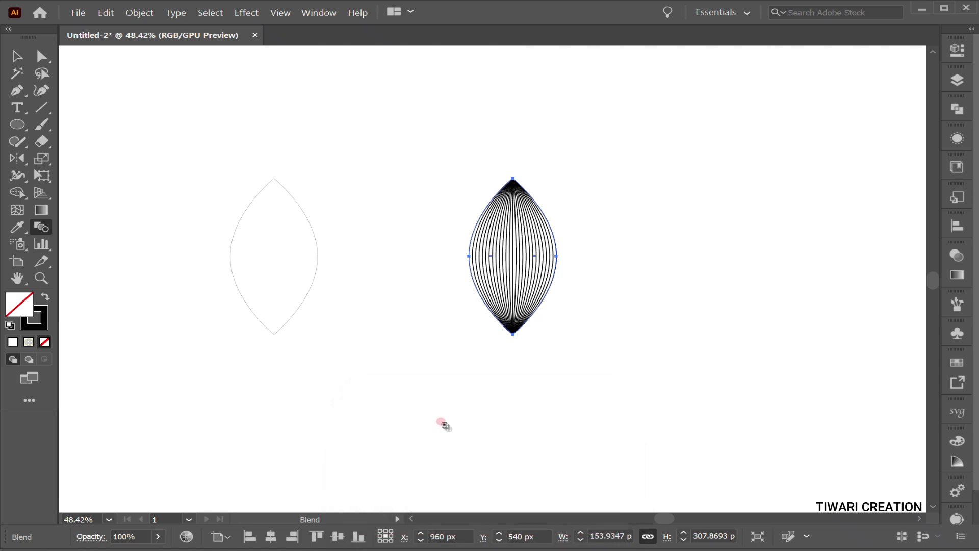
Reflect a copy of the blended leaf horizontally around its bottom tip, placing it below
{"action": "key", "text": "v"}
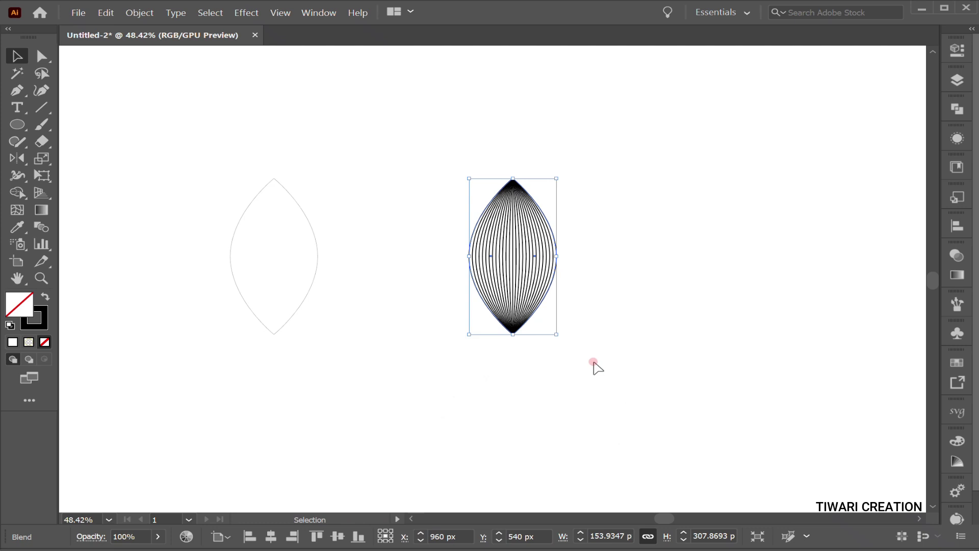
{"action": "scroll", "coordinate": [594, 364], "scroll_direction": "down", "scroll_amount": 2}
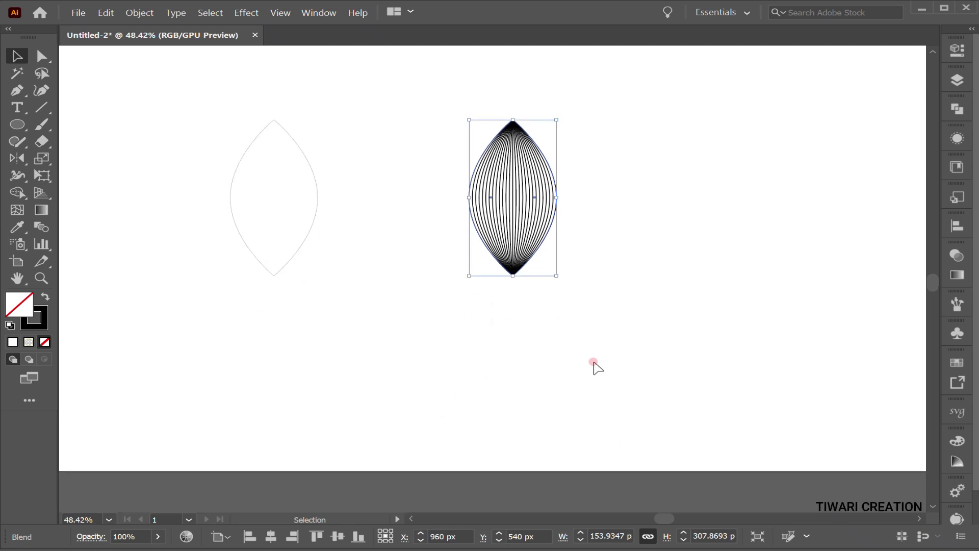
{"action": "left_click", "coordinate": [472, 341]}
{"action": "left_click_drag", "start_coordinate": [444, 159], "coordinate": [713, 278]}
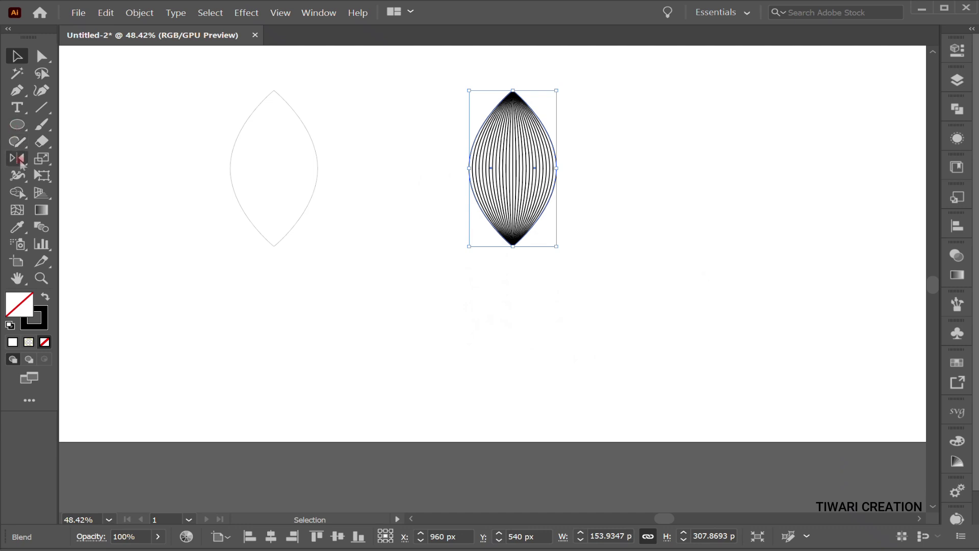
{"action": "left_click", "coordinate": [22, 162]}
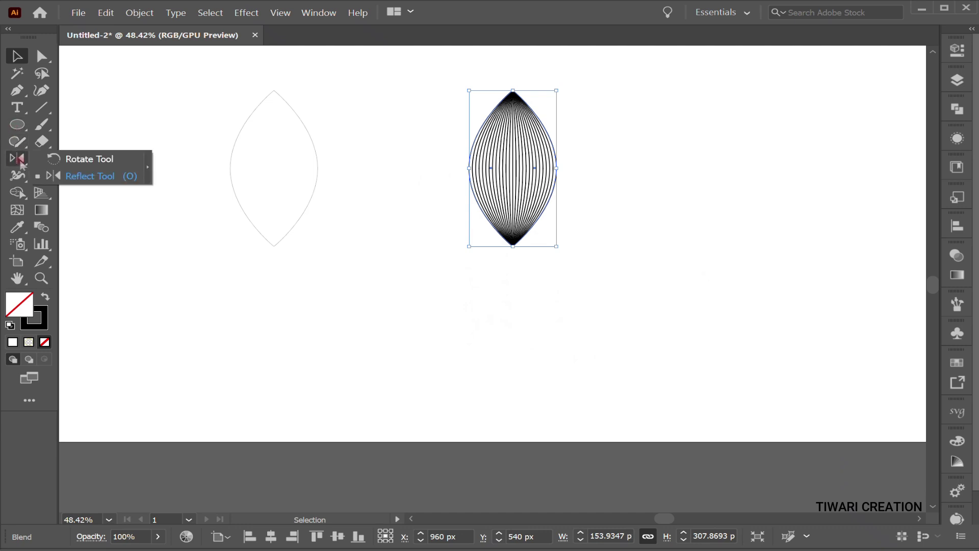
{"action": "left_click", "coordinate": [101, 177]}
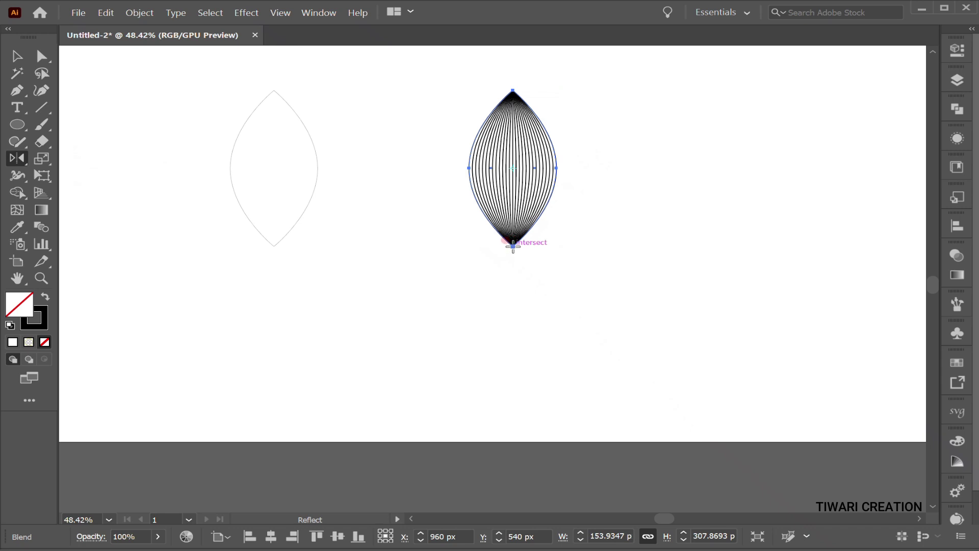
{"action": "left_click", "coordinate": [513, 247], "text": "alt"}
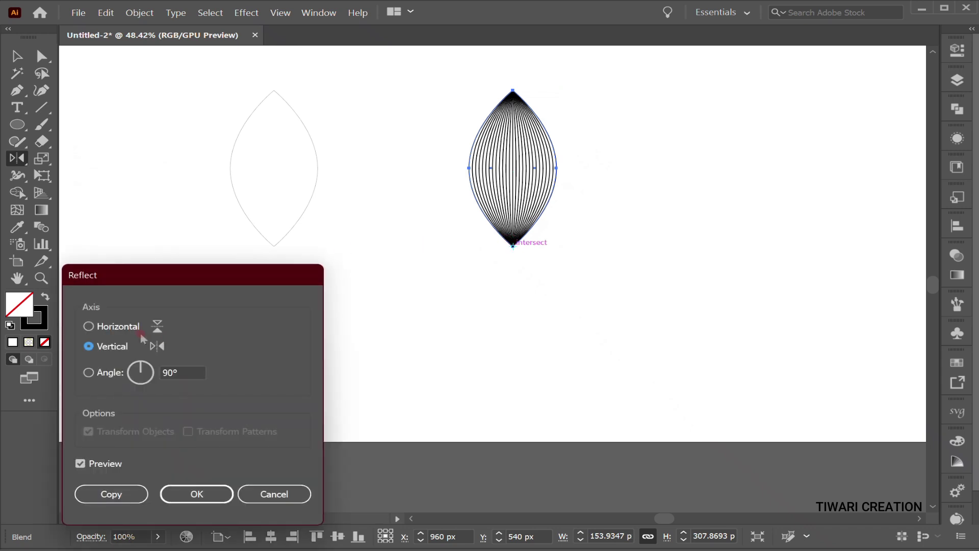
{"action": "left_click", "coordinate": [127, 327]}
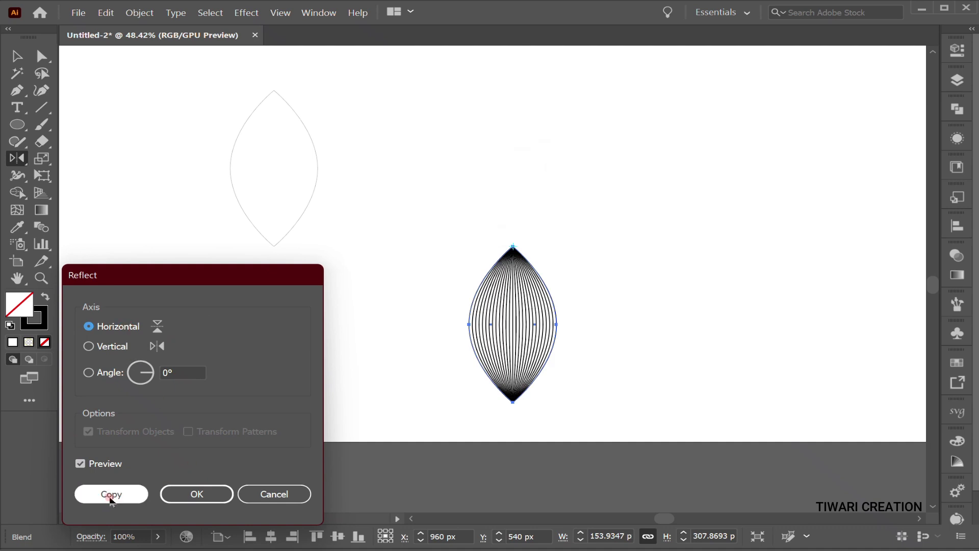
{"action": "left_click", "coordinate": [111, 495]}
{"action": "key", "text": "v"}
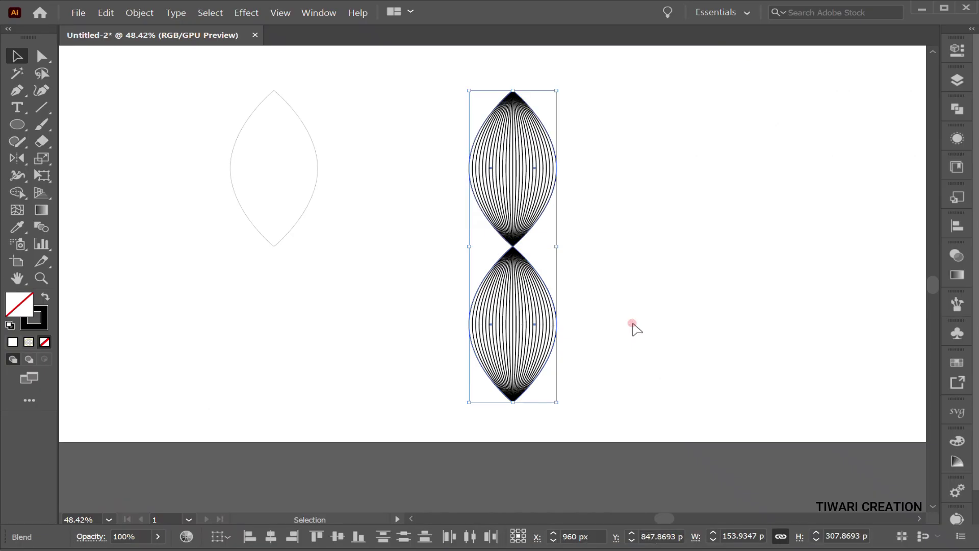
Remove the stroke from the left leaf outline
{"action": "left_click", "coordinate": [398, 331]}
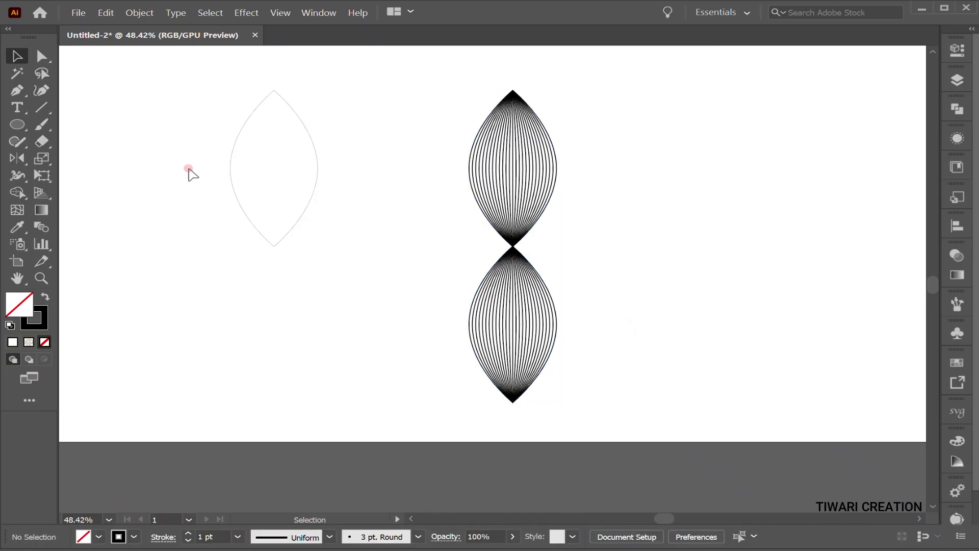
{"action": "left_click_drag", "start_coordinate": [188, 170], "coordinate": [408, 275]}
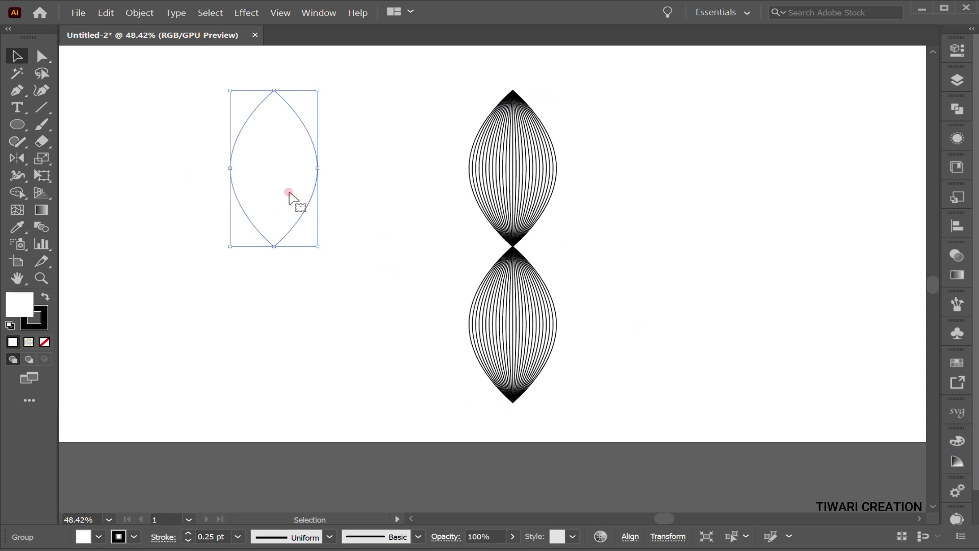
{"action": "left_click", "coordinate": [188, 540]}
{"action": "left_click", "coordinate": [180, 391]}
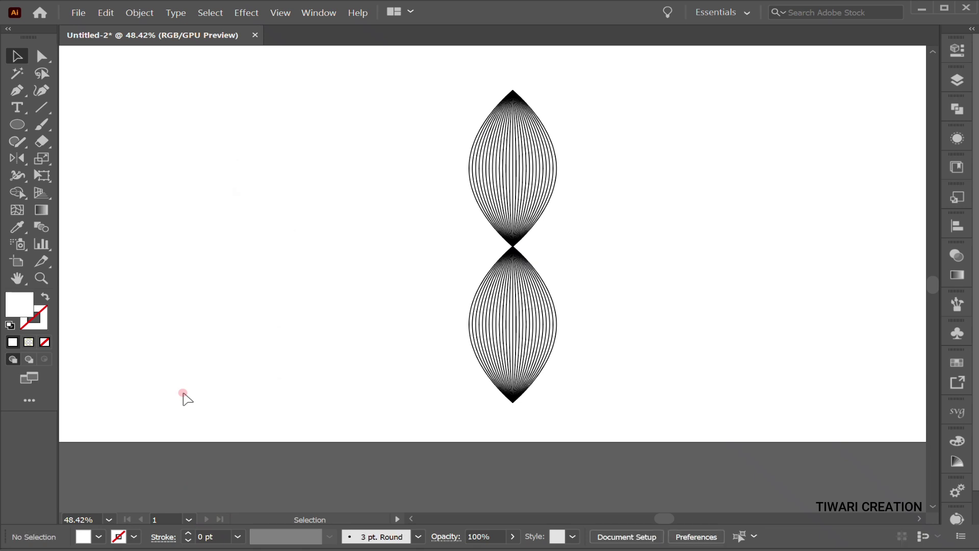
Move a copy of the leaf outline about 400 px right onto the upper leaf and blend it
{"action": "left_click", "coordinate": [238, 206]}
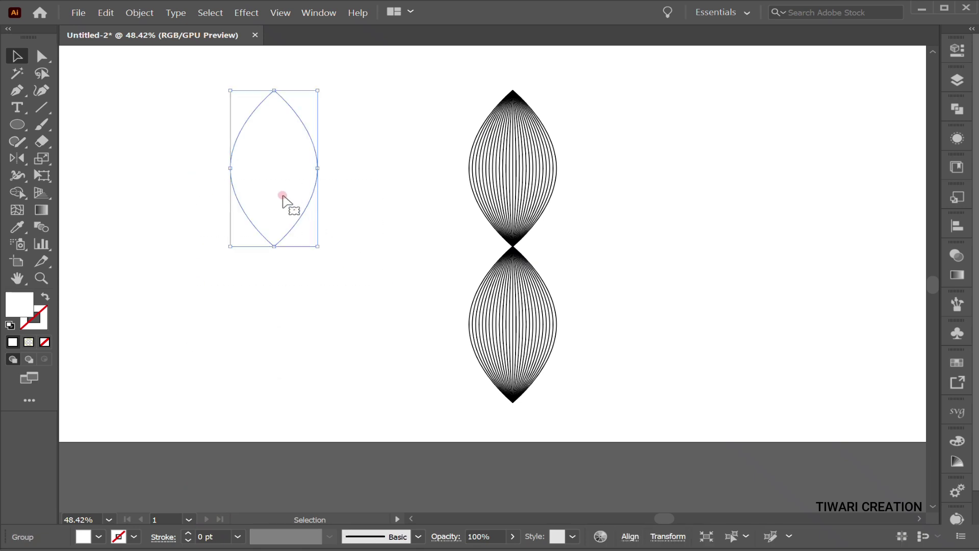
{"action": "left_click_drag", "start_coordinate": [281, 198], "coordinate": [515, 196]}
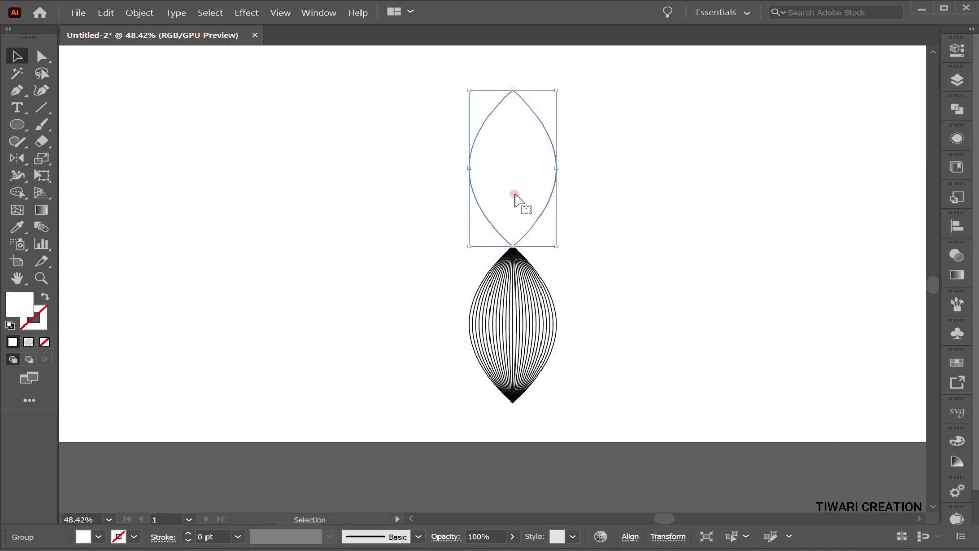
{"action": "key", "text": "a"}
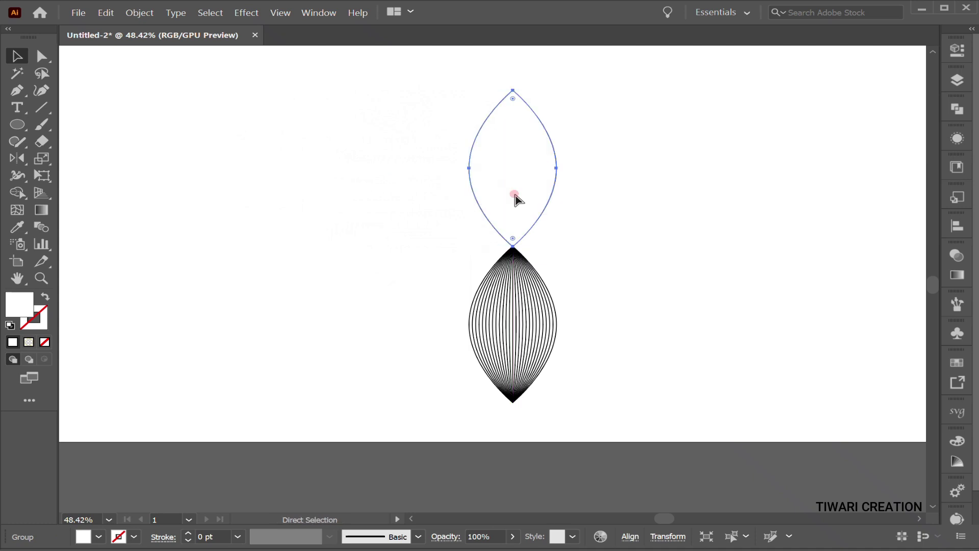
{"action": "left_click", "coordinate": [515, 197]}
{"action": "key", "text": "v"}
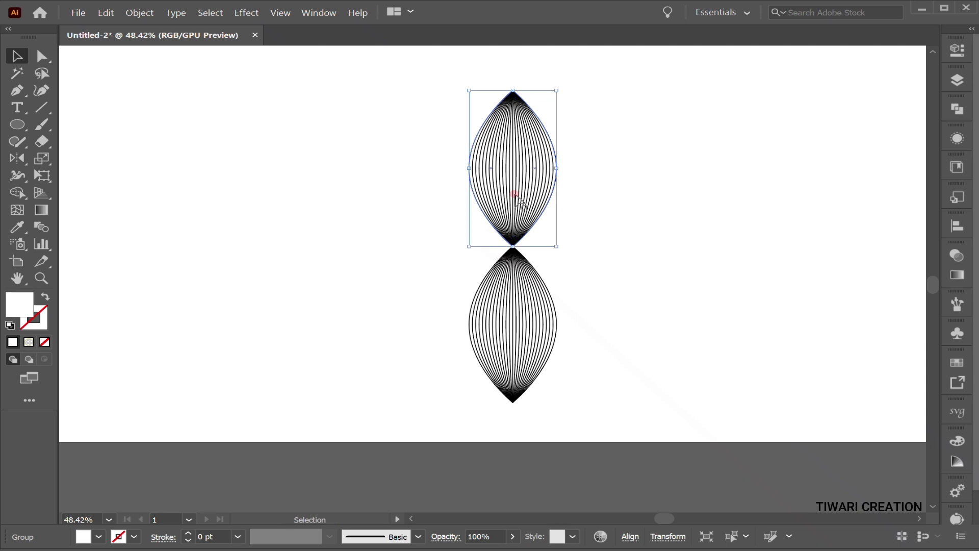
Copy the upper blended leaf down to the lower position and select both leaf blends
{"action": "left_click_drag", "start_coordinate": [514, 195], "coordinate": [515, 352]}
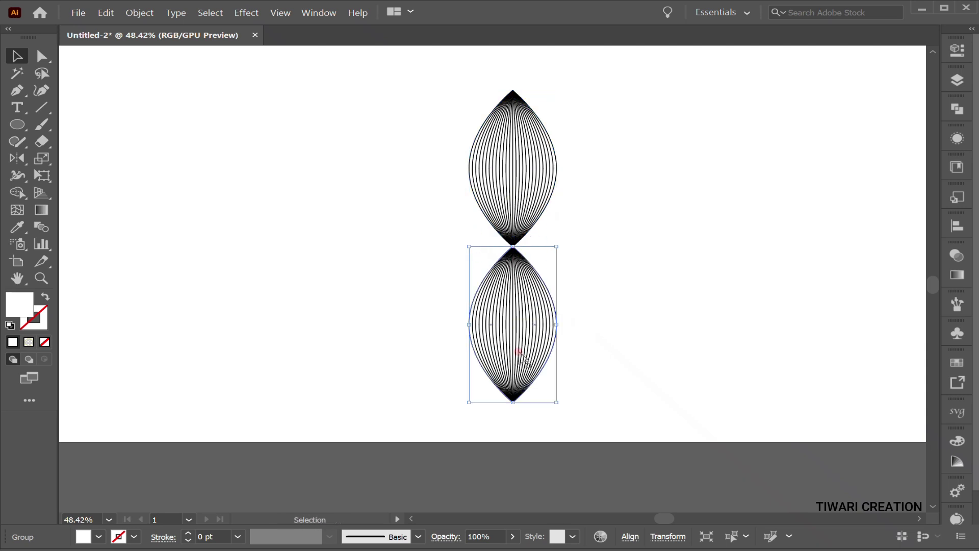
{"action": "left_click_drag", "start_coordinate": [627, 327], "coordinate": [634, 334]}
{"action": "left_click", "coordinate": [633, 335]}
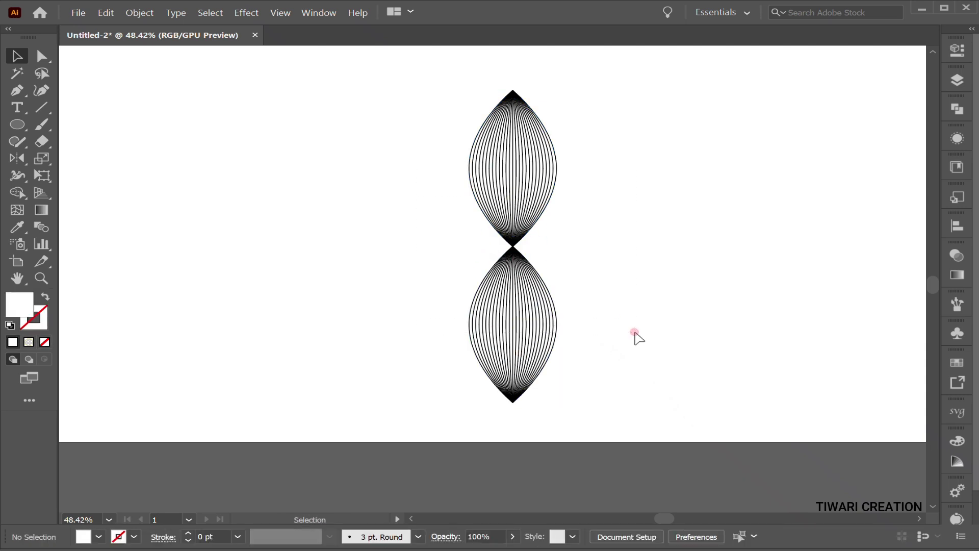
{"action": "left_click", "coordinate": [537, 347]}
{"action": "left_click_drag", "start_coordinate": [392, 168], "coordinate": [671, 352]}
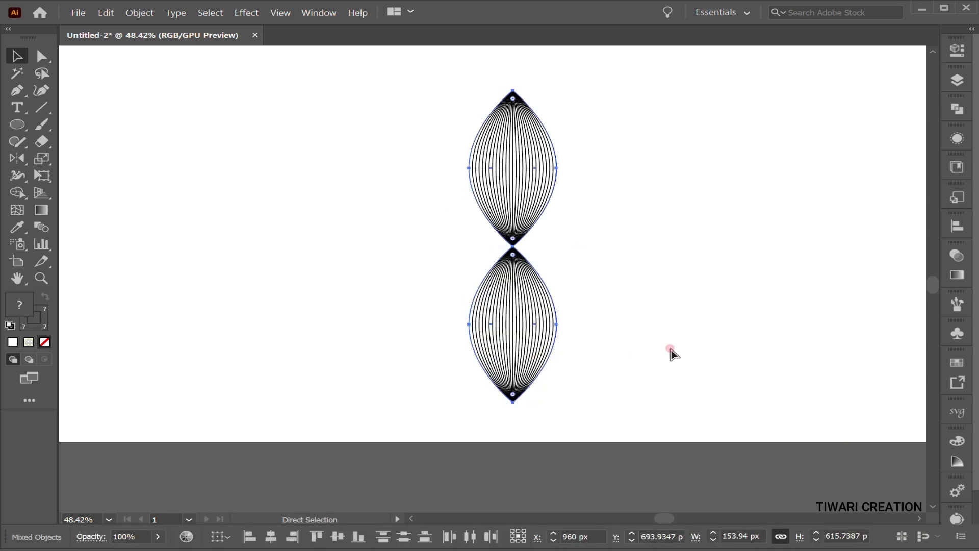
Group the two leaf blends and add a copy rotated 90° around their centre
{"action": "key", "text": "ctrl+g"}
{"action": "left_click", "coordinate": [16, 159]}
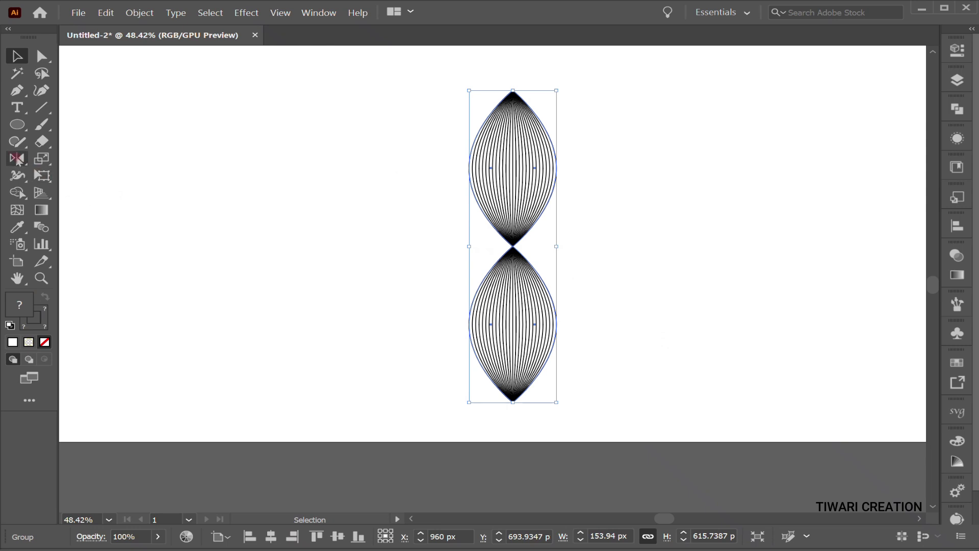
{"action": "left_click_drag", "start_coordinate": [17, 158], "coordinate": [66, 159]}
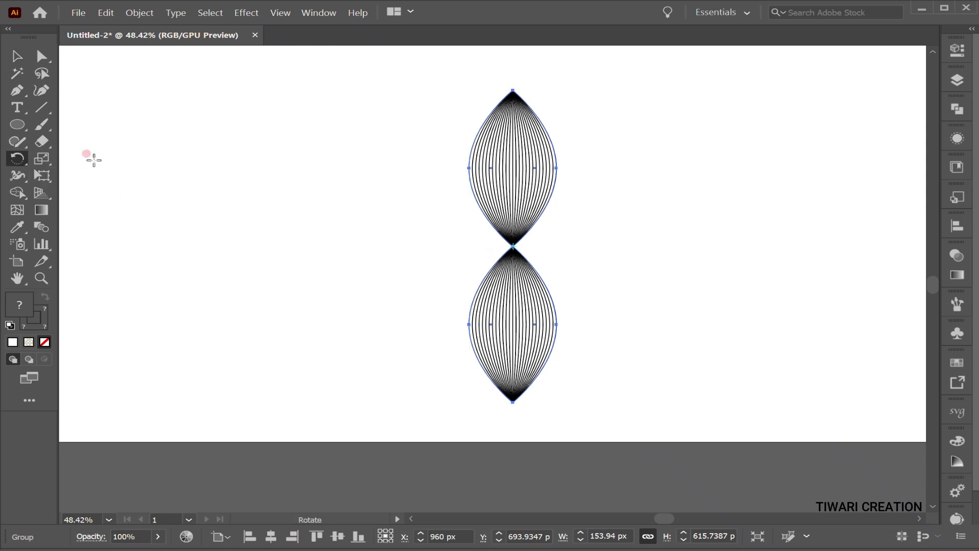
{"action": "left_click", "coordinate": [513, 245]}
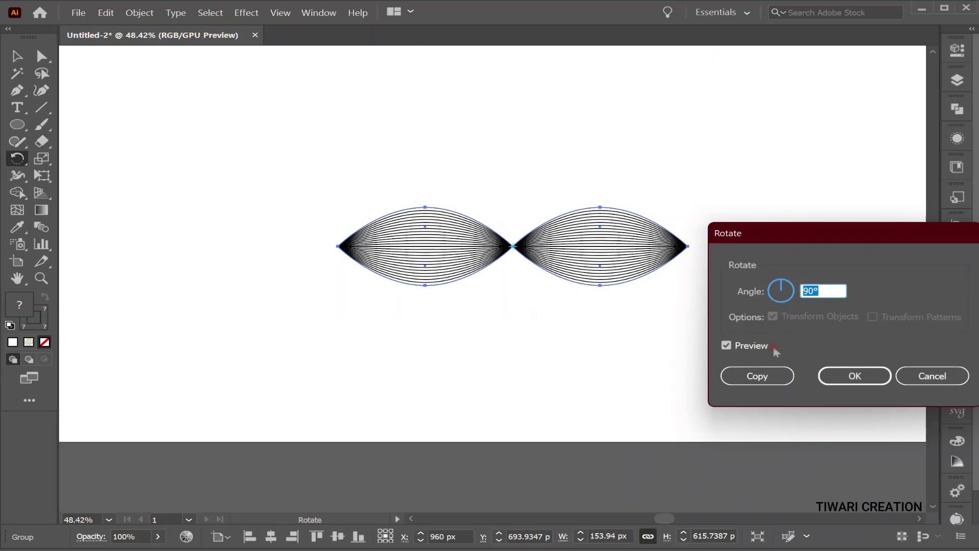
{"action": "left_click", "coordinate": [756, 376]}
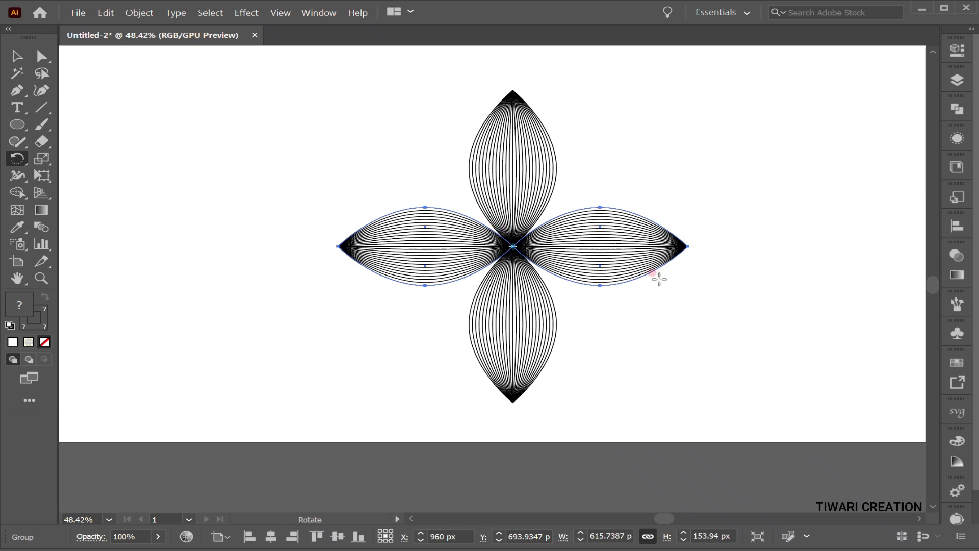
{"action": "key", "text": "v"}
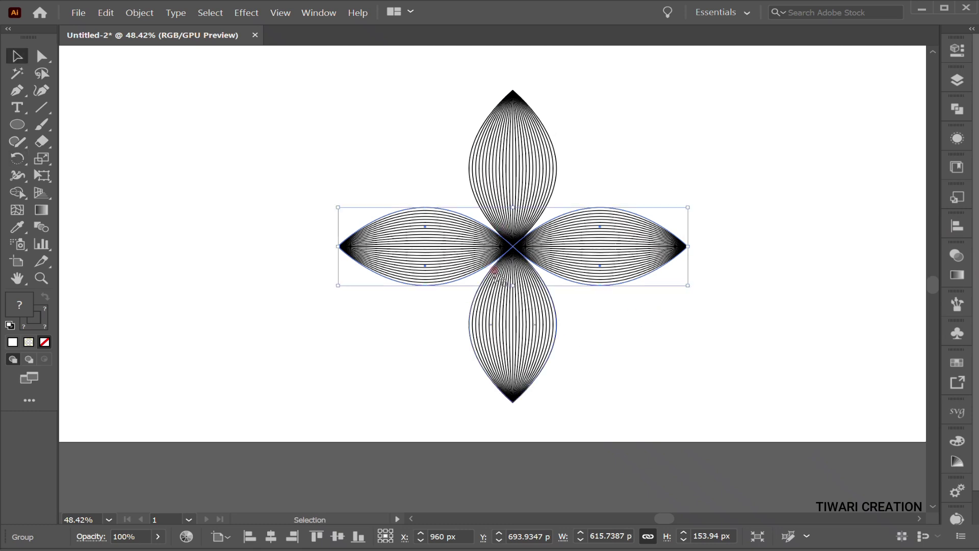
{"action": "left_click_drag", "start_coordinate": [389, 135], "coordinate": [653, 334]}
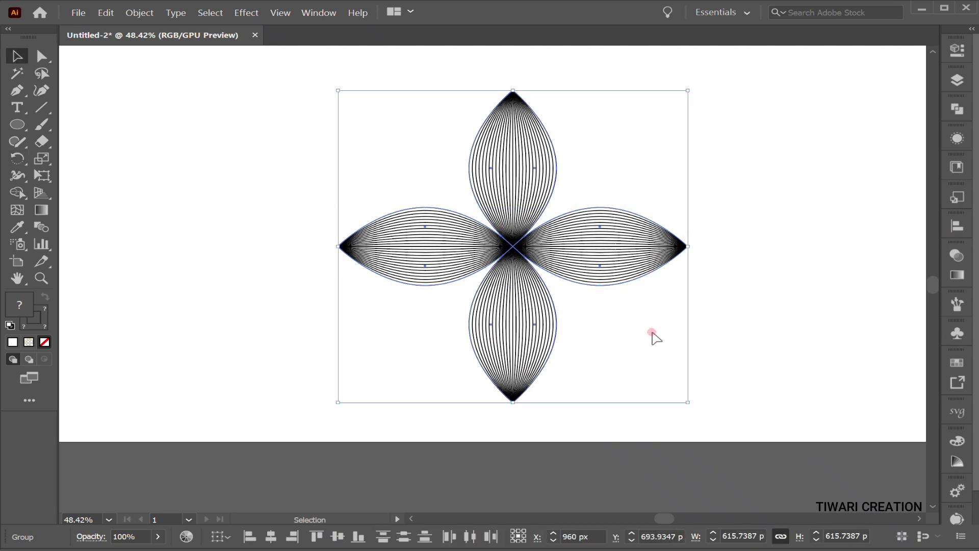
Group the four petals, add a 75% Multiply drop shadow with 4 px blur, and centre vertically at Y 540 px
{"action": "key", "text": "ctrl+g"}
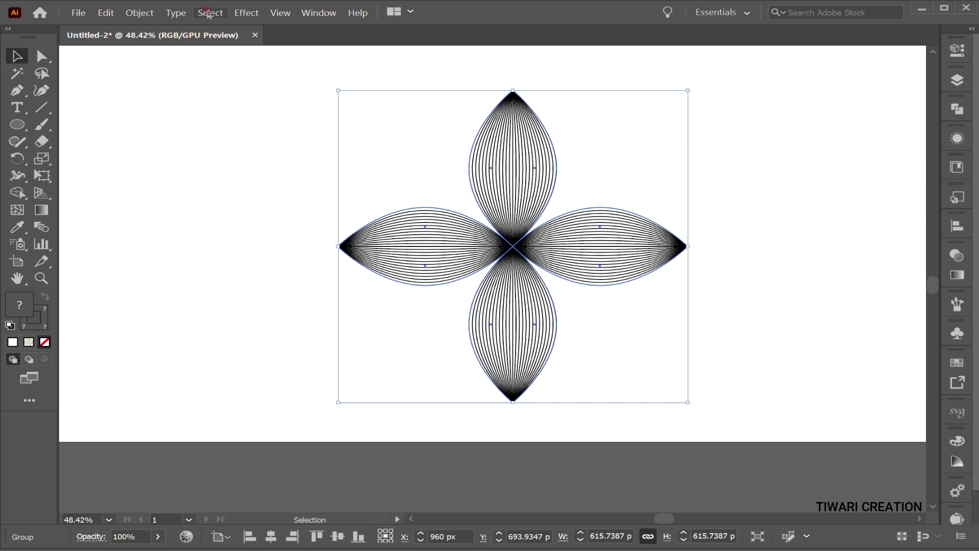
{"action": "left_click", "coordinate": [247, 12]}
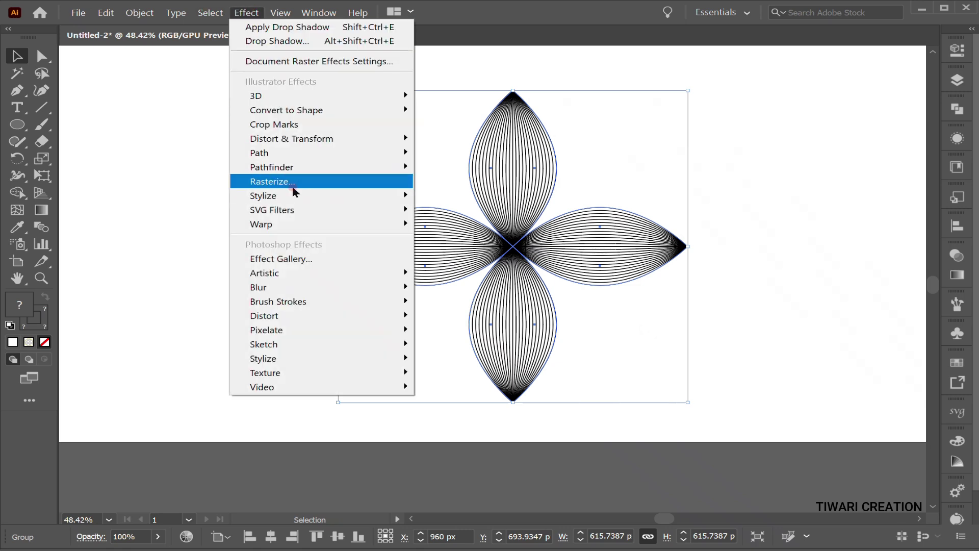
{"action": "mouse_move", "coordinate": [263, 196]}
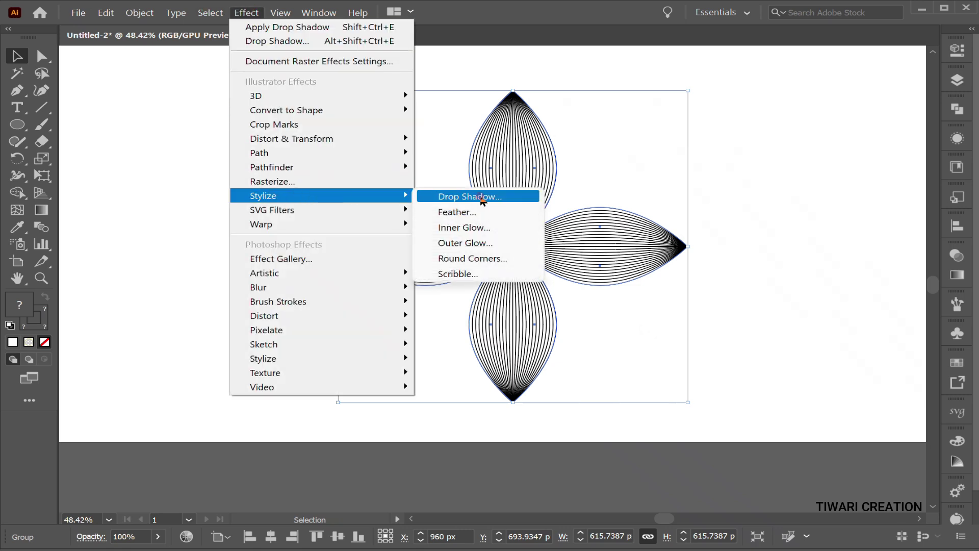
{"action": "left_click", "coordinate": [482, 197]}
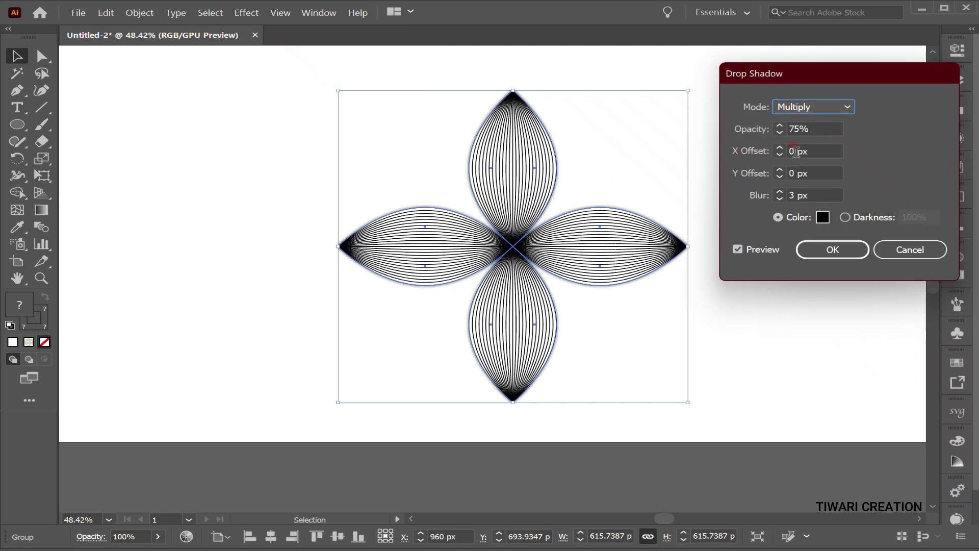
{"action": "left_click", "coordinate": [779, 193]}
{"action": "left_click", "coordinate": [813, 249]}
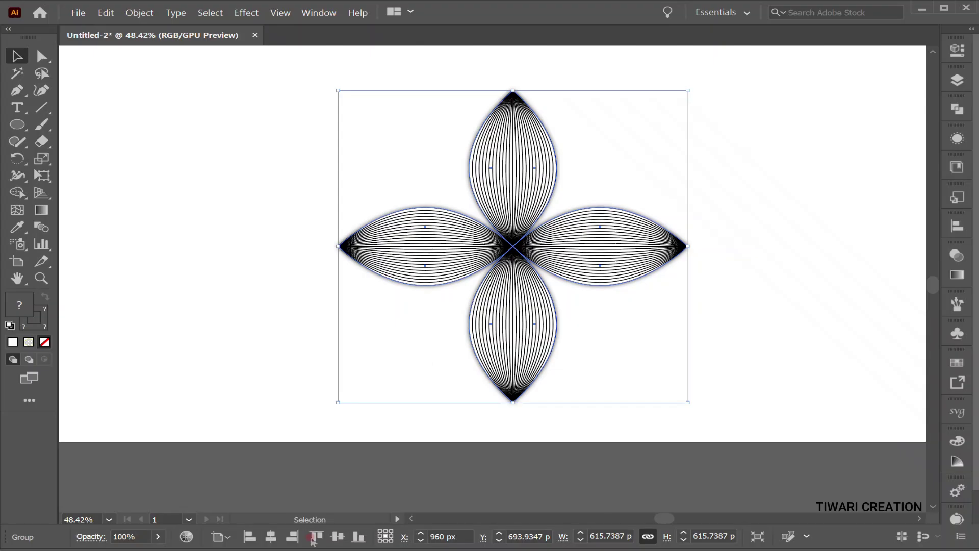
{"action": "left_click", "coordinate": [335, 536]}
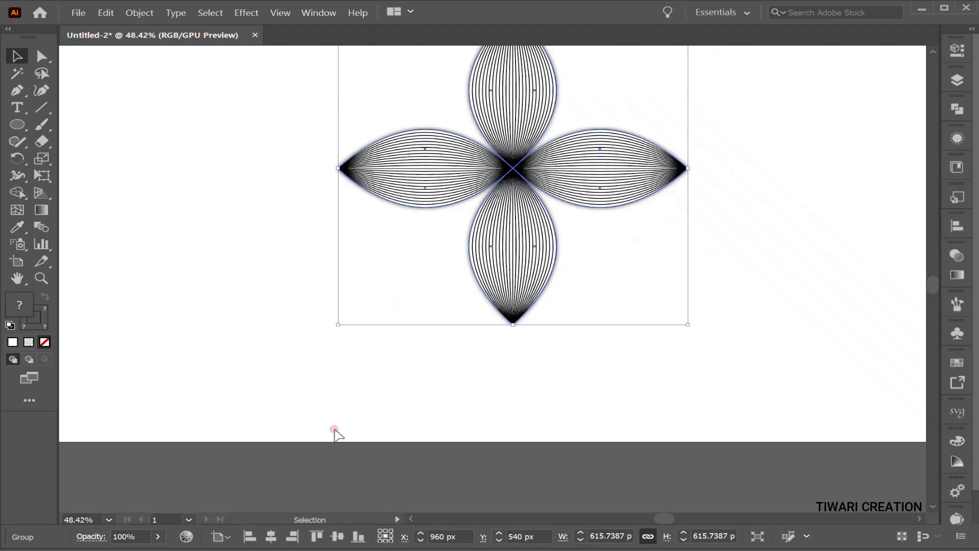
Delete the leftover hidden leaf and enlarge the flower group to about 535 px wide
{"action": "left_click", "coordinate": [433, 400]}
{"action": "key", "text": "ctrl+0"}
{"action": "left_click_drag", "start_coordinate": [357, 229], "coordinate": [590, 350]}
{"action": "left_click", "coordinate": [344, 284]}
{"action": "key", "text": "Delete"}
{"action": "mouse_move", "coordinate": [343, 288]}
{"action": "left_mouse_down"}
{"action": "mouse_move", "coordinate": [569, 367]}
{"action": "mouse_move", "coordinate": [537, 314]}
{"action": "left_mouse_up"}
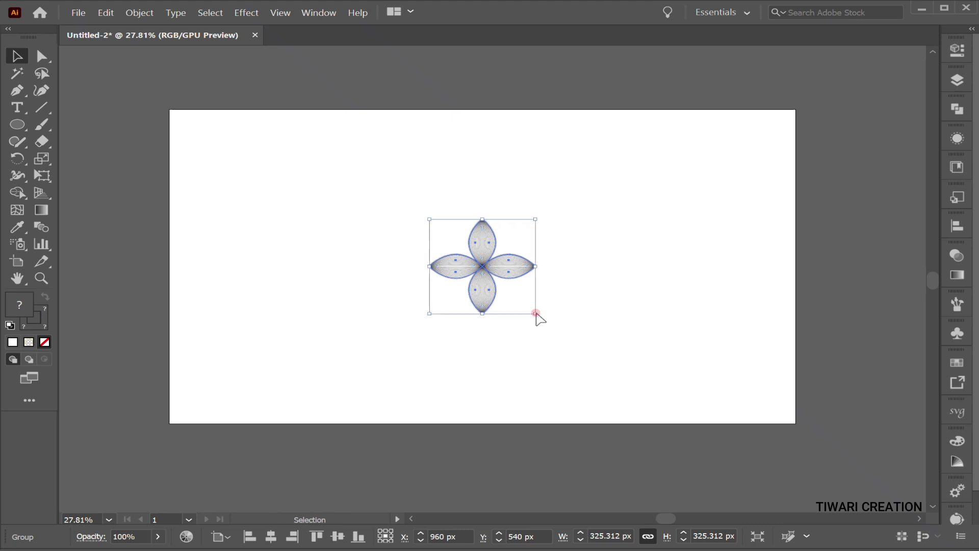
{"action": "left_click_drag", "start_coordinate": [535, 313], "coordinate": [573, 340]}
Undo to remove the smaller inner petals and reselect the whole flower group
{"action": "key", "text": "a"}
{"action": "key", "text": "v"}
{"action": "key", "text": "a"}
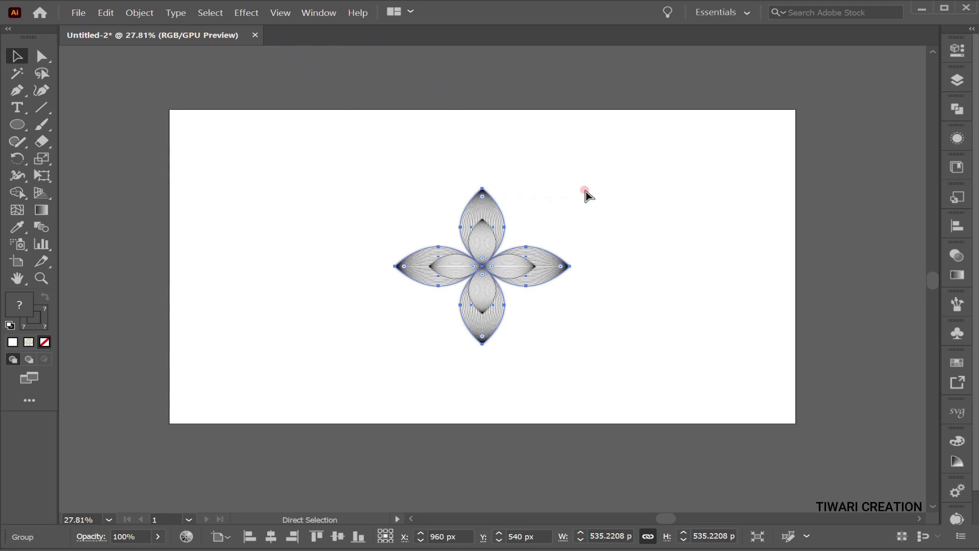
{"action": "key", "text": "ctrl+z"}
{"action": "key", "text": "v"}
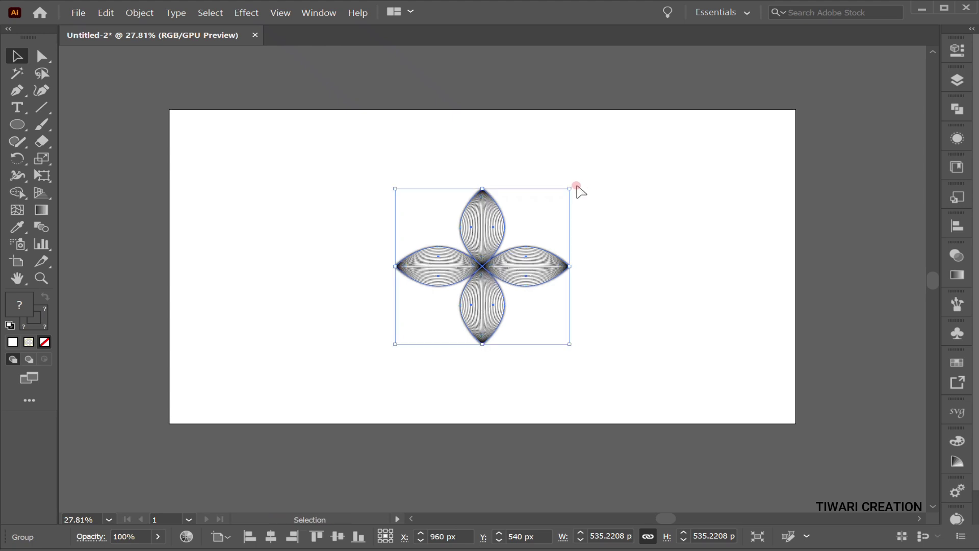
Rotate a 45° copy of the petals into eight points, then enlarge that group around its centre
{"action": "left_click_drag", "start_coordinate": [571, 186], "coordinate": [630, 240]}
{"action": "left_click", "coordinate": [605, 284]}
{"action": "left_click", "coordinate": [535, 221]}
{"action": "mouse_move", "coordinate": [544, 211]}
{"action": "left_mouse_down"}
{"action": "mouse_move", "coordinate": [579, 180]}
{"action": "mouse_move", "coordinate": [638, 264]}
{"action": "left_mouse_up"}
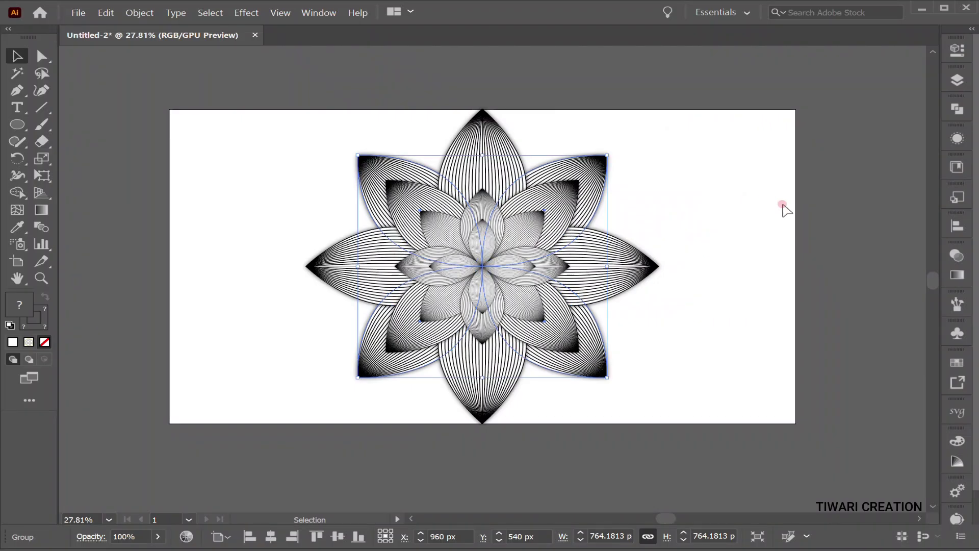
{"action": "left_click", "coordinate": [783, 205]}
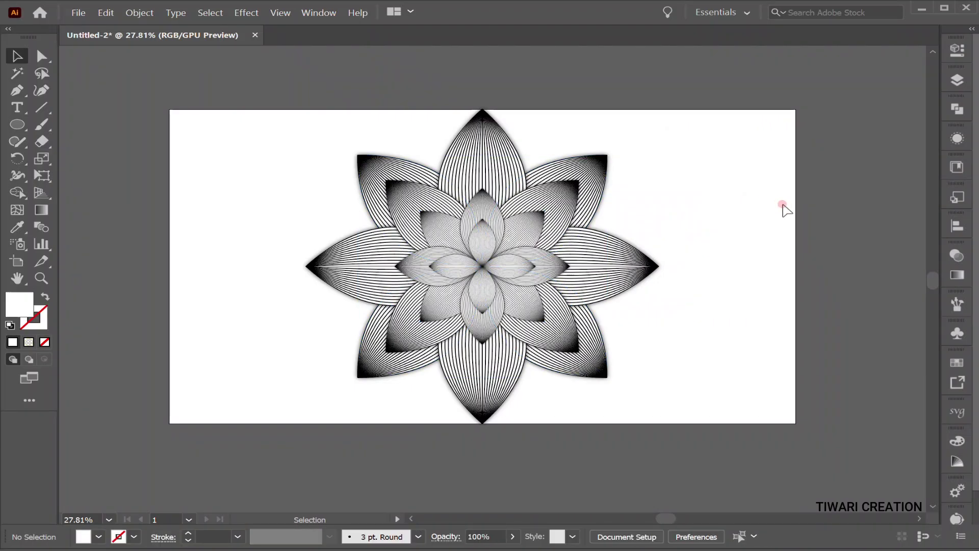
{"action": "left_click", "coordinate": [735, 361]}
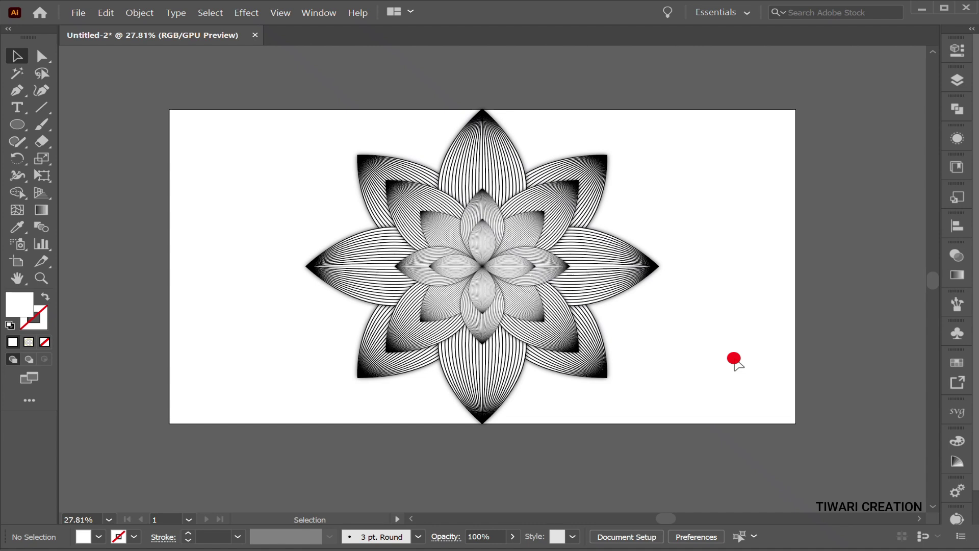
Zoom into the mandala centre where the blended petal lines converge into a dense core
{"action": "key", "text": "ctrl+space"}
{"action": "left_click", "coordinate": [482, 267]}
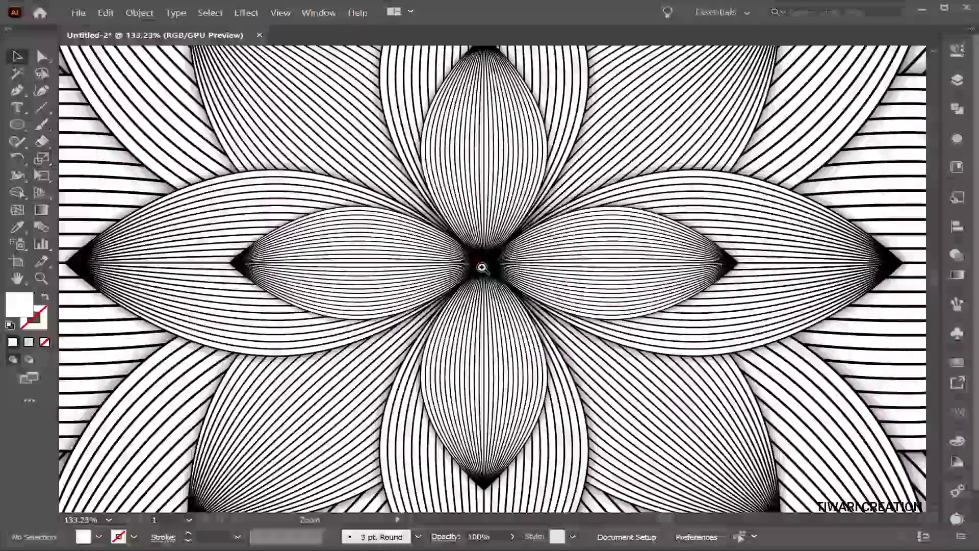
{"action": "left_click_drag", "start_coordinate": [482, 267], "coordinate": [482, 268]}
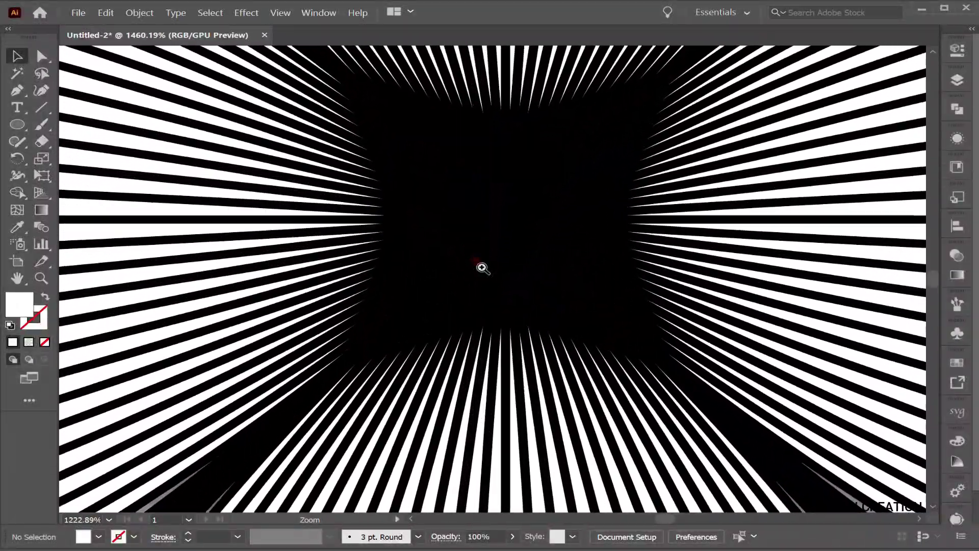